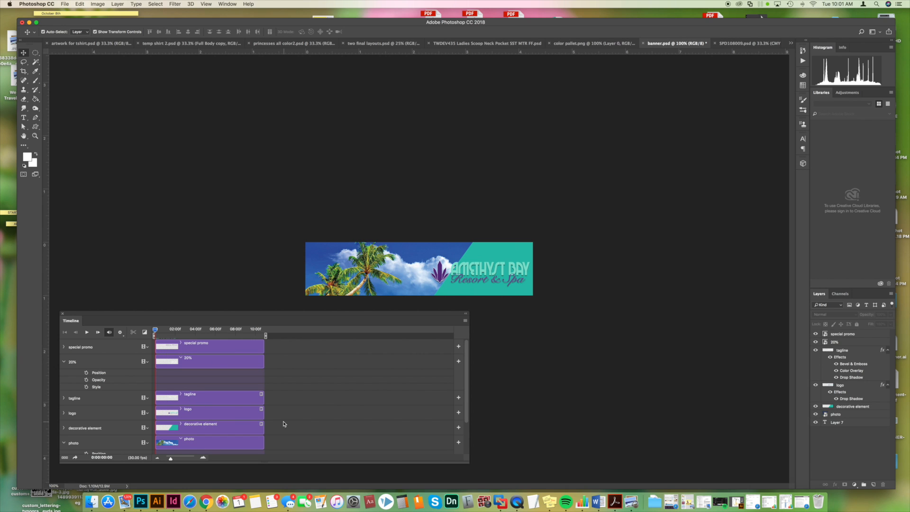
pyautogui.moveTo(155, 330)
pyautogui.mouseDown()
pyautogui.moveTo(264, 334)
pyautogui.moveTo(155, 331)
pyautogui.mouseUp()
pyautogui.click(212, 416)
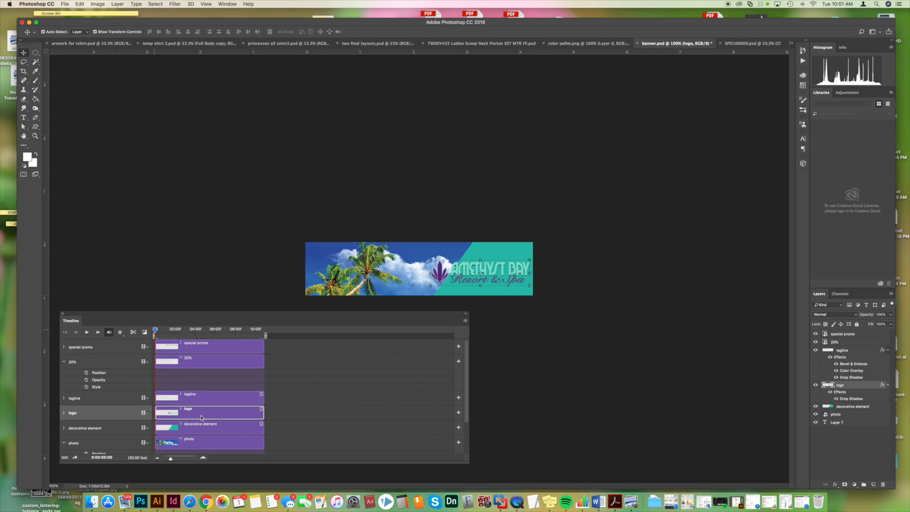
pyautogui.click(223, 429)
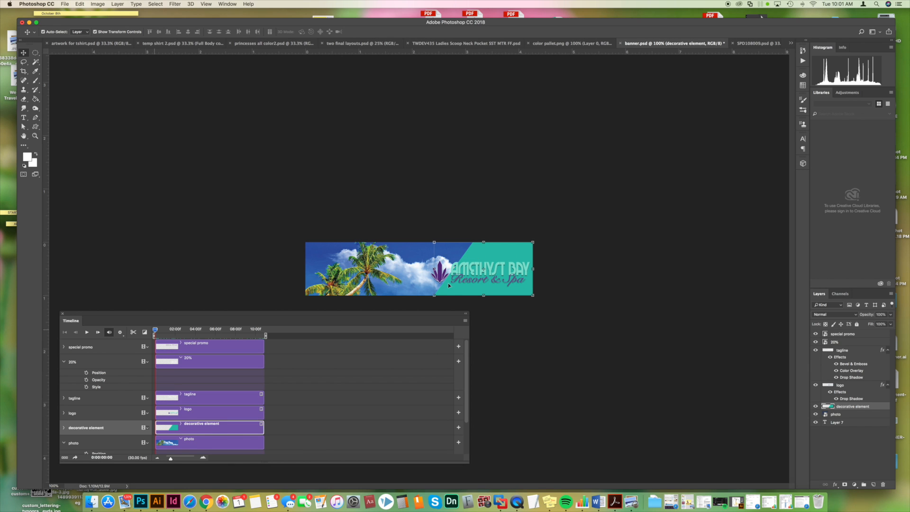
# - Reposition the photo layer in the banner so the palm trees and sky show, with its top edge at the banner's top
pyautogui.click(368, 289)
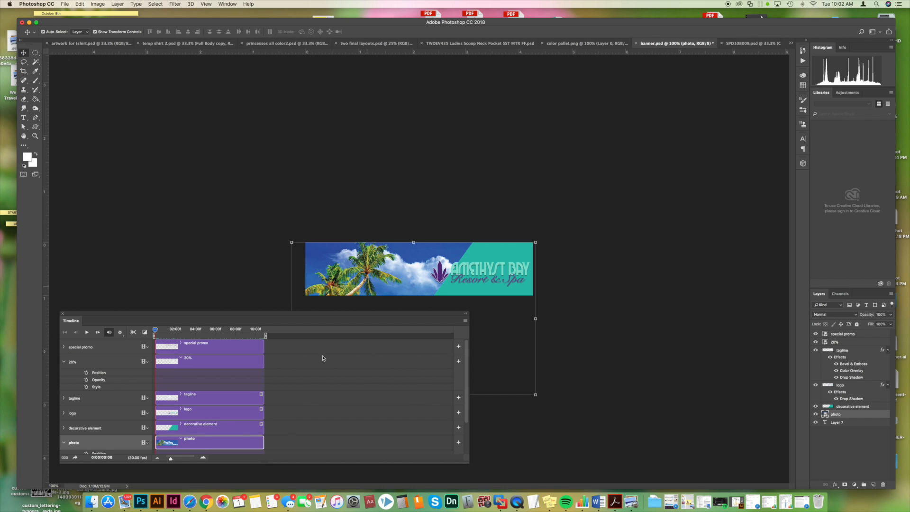
pyautogui.moveTo(411, 285)
pyautogui.mouseDown()
pyautogui.moveTo(414, 227)
pyautogui.moveTo(410, 287)
pyautogui.mouseUp()
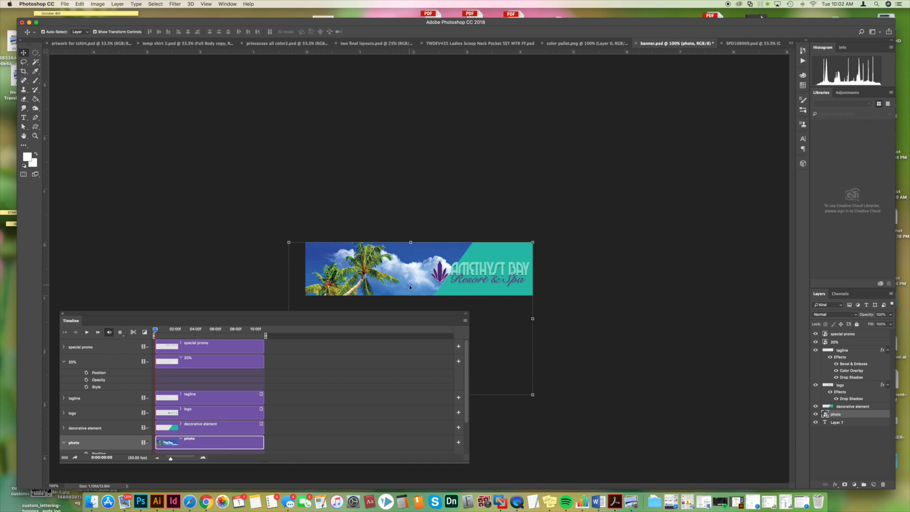
pyautogui.click(385, 227)
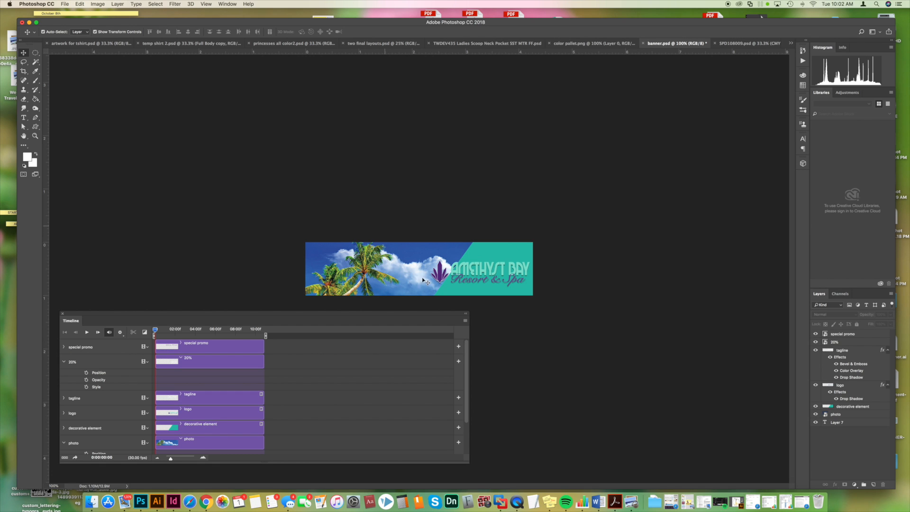
pyautogui.moveTo(401, 282); pyautogui.dragTo(378, 249)
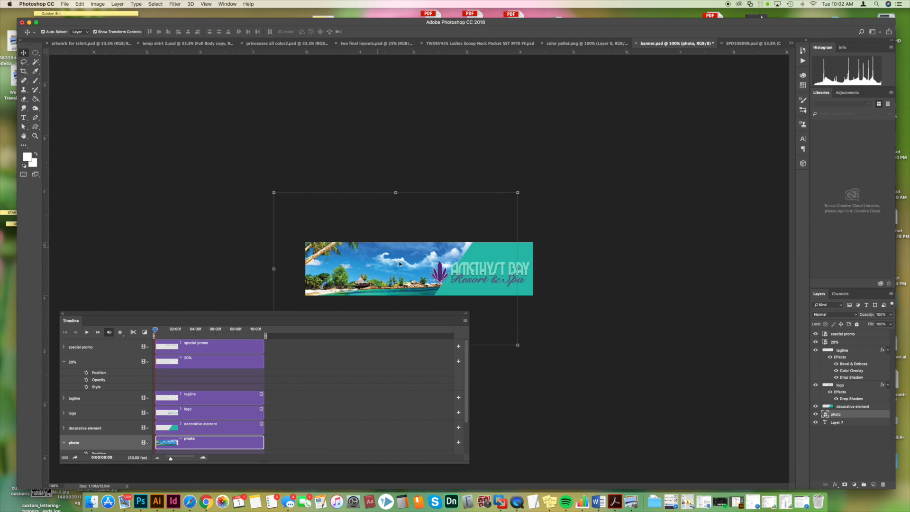
pyautogui.moveTo(336, 254); pyautogui.dragTo(340, 304)
pyautogui.click(373, 218)
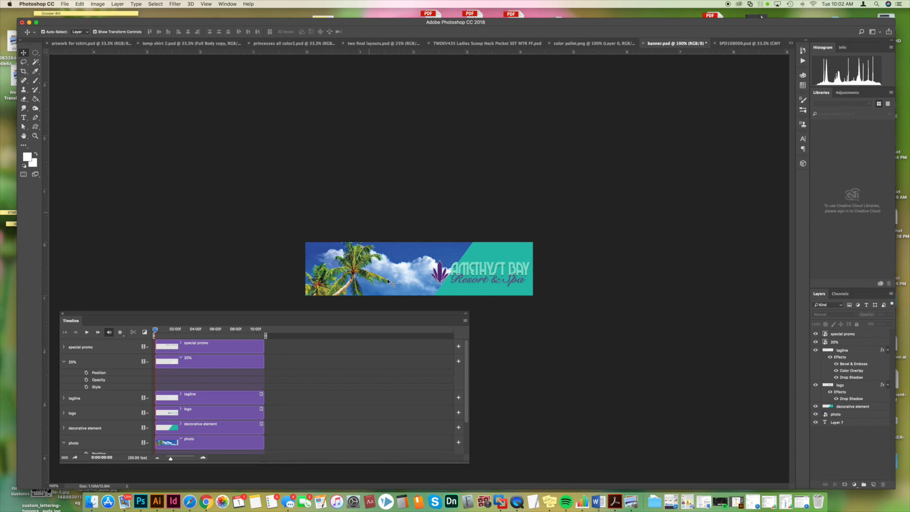
pyautogui.moveTo(387, 283); pyautogui.dragTo(388, 266)
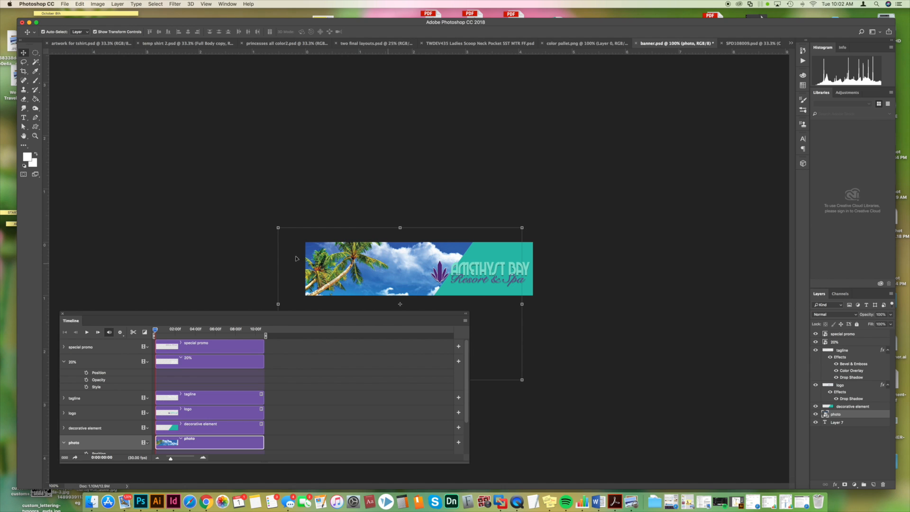
pyautogui.click(332, 208)
pyautogui.moveTo(365, 270)
pyautogui.mouseDown()
pyautogui.moveTo(381, 273)
pyautogui.moveTo(357, 269)
pyautogui.moveTo(369, 285)
pyautogui.mouseUp()
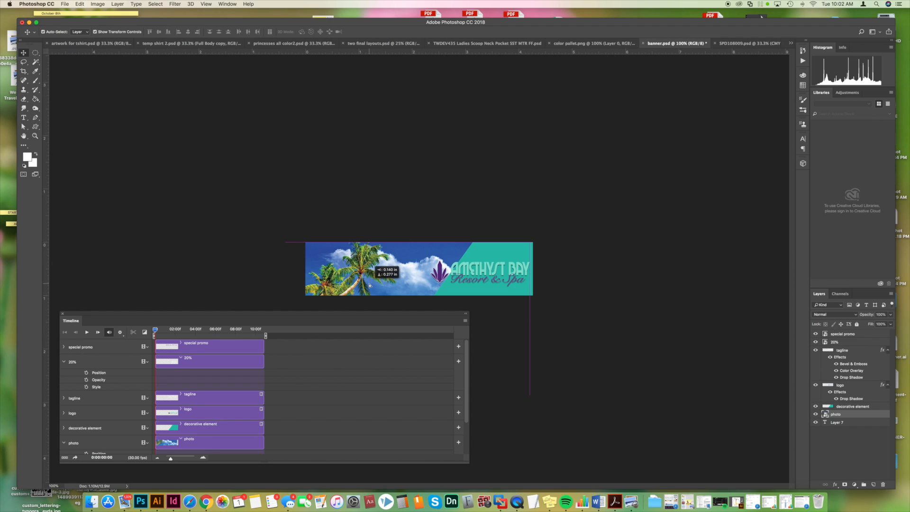
pyautogui.click(370, 222)
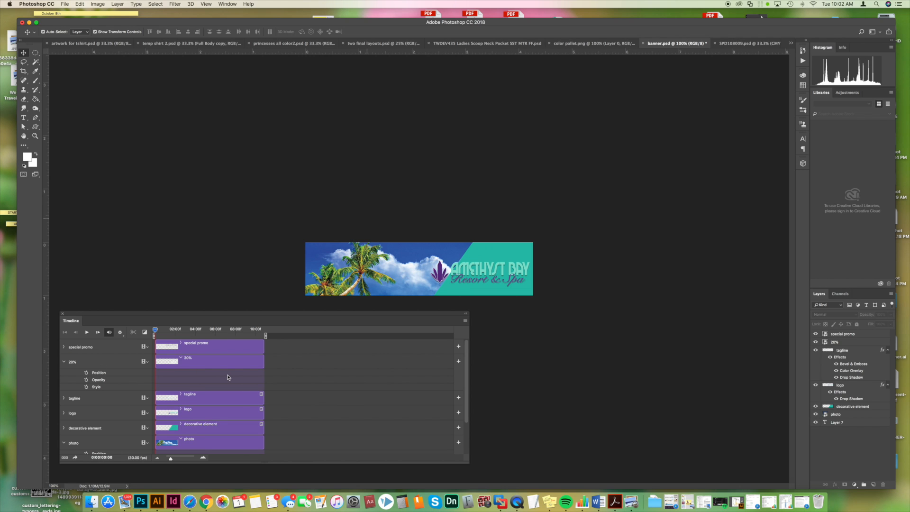
# - Shorten the logo clip in the timeline so it ends just past 3 seconds
pyautogui.click(202, 413)
pyautogui.moveTo(264, 414); pyautogui.dragTo(188, 415)
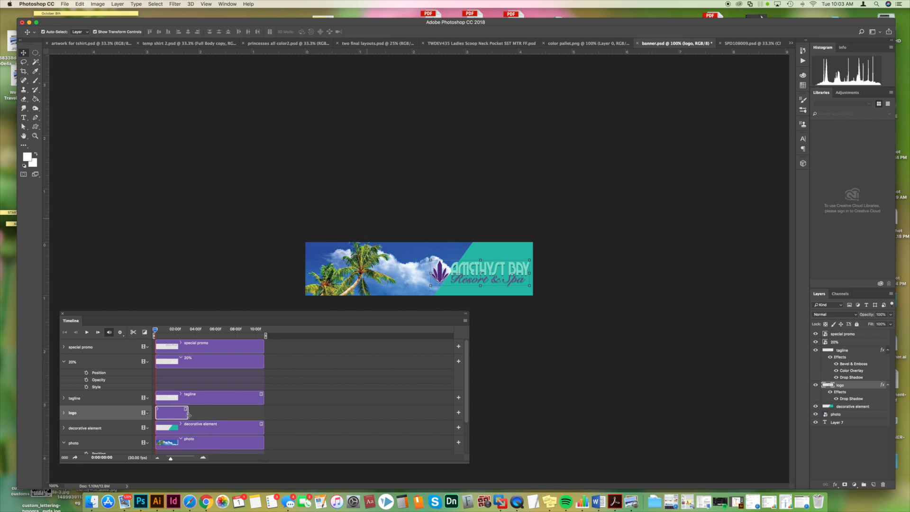
pyautogui.click(208, 430)
pyautogui.click(170, 417)
# - Trim the tagline clip so it starts where the logo clip ends and stops just past 6 seconds
pyautogui.click(198, 400)
pyautogui.moveTo(158, 398); pyautogui.dragTo(188, 402)
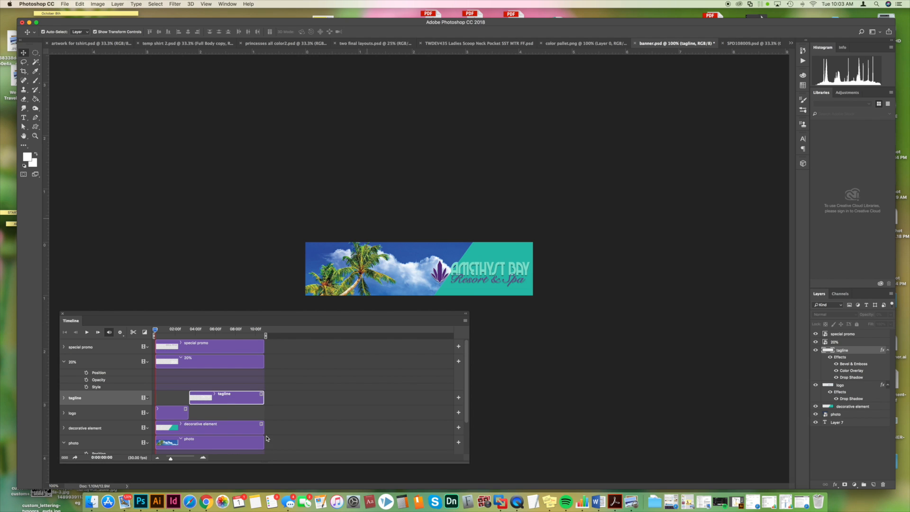
pyautogui.moveTo(264, 400); pyautogui.dragTo(219, 399)
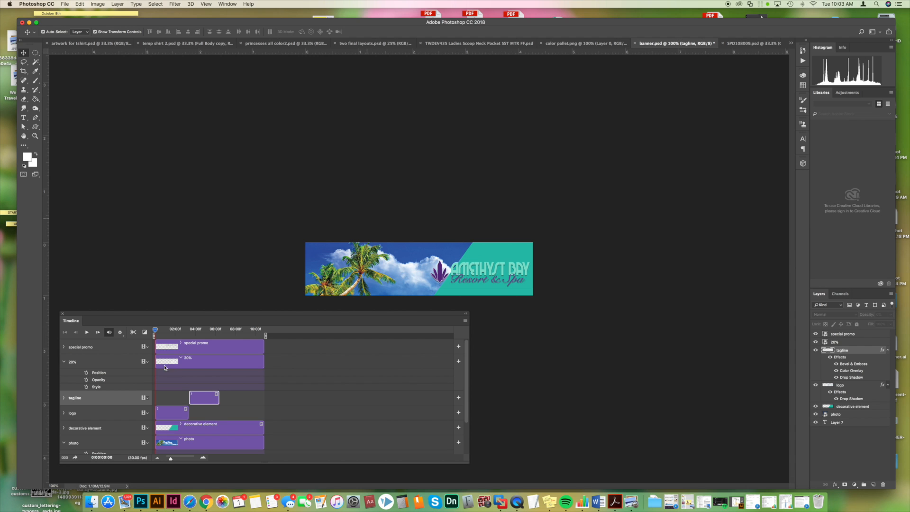
# - Trim the starts of the 20% and special promo clips so both begin where the tagline clip ends
pyautogui.click(205, 367)
pyautogui.moveTo(155, 362); pyautogui.dragTo(221, 361)
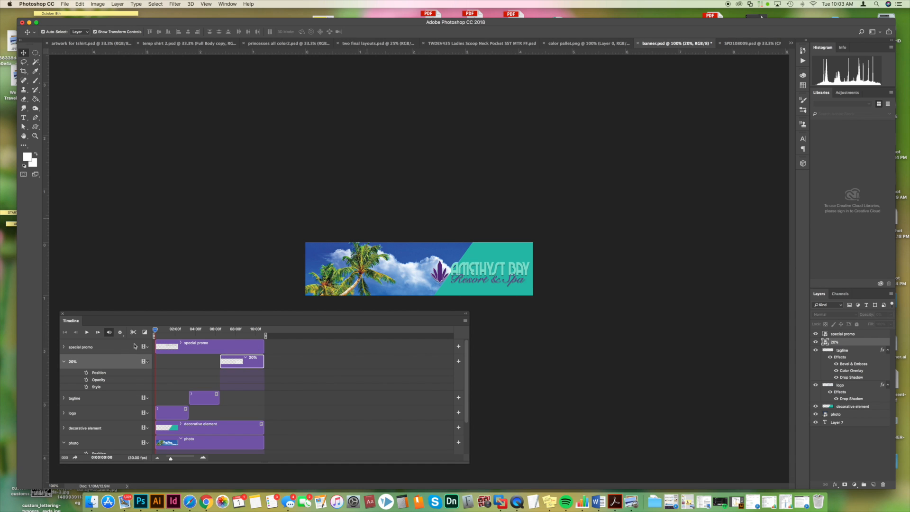
pyautogui.click(177, 349)
pyautogui.moveTo(157, 346); pyautogui.dragTo(220, 349)
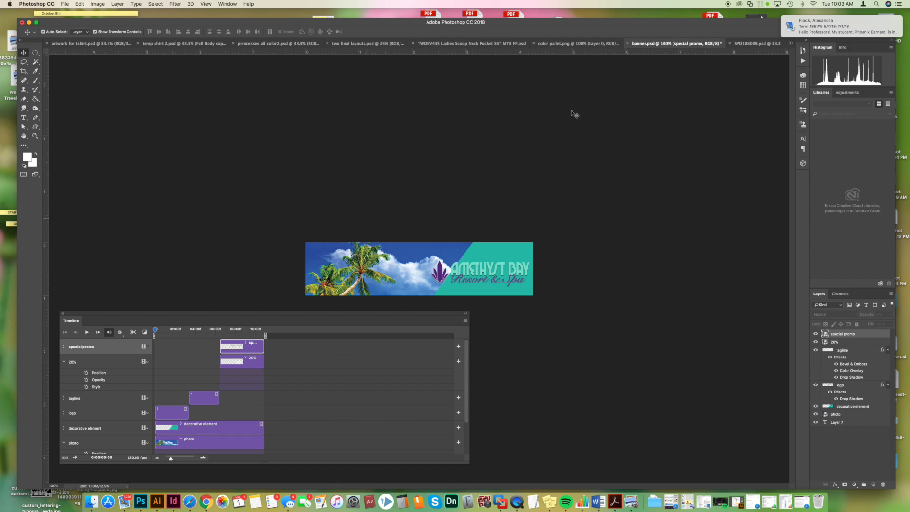
# - Review the playback order of the photo, decorative element, logo, tagline, 20% and special promo clips in the timeline
pyautogui.click(166, 445)
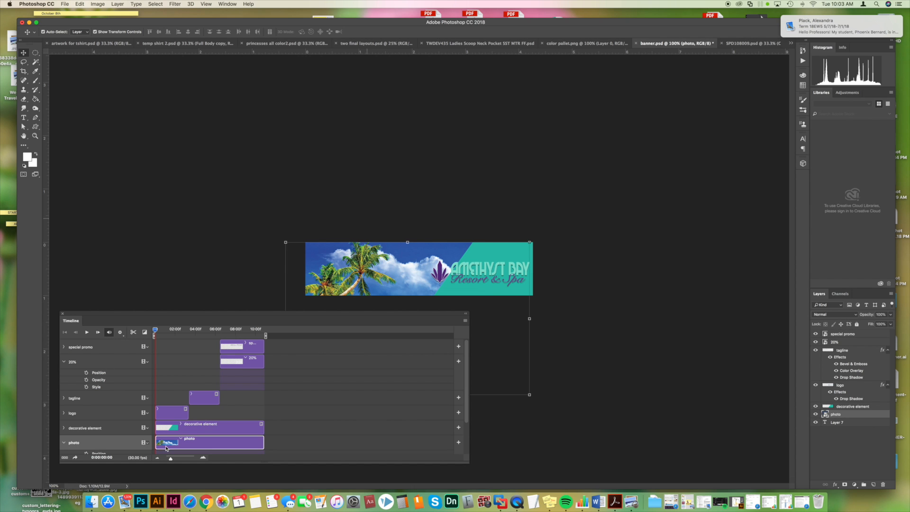
pyautogui.click(164, 429)
pyautogui.click(181, 413)
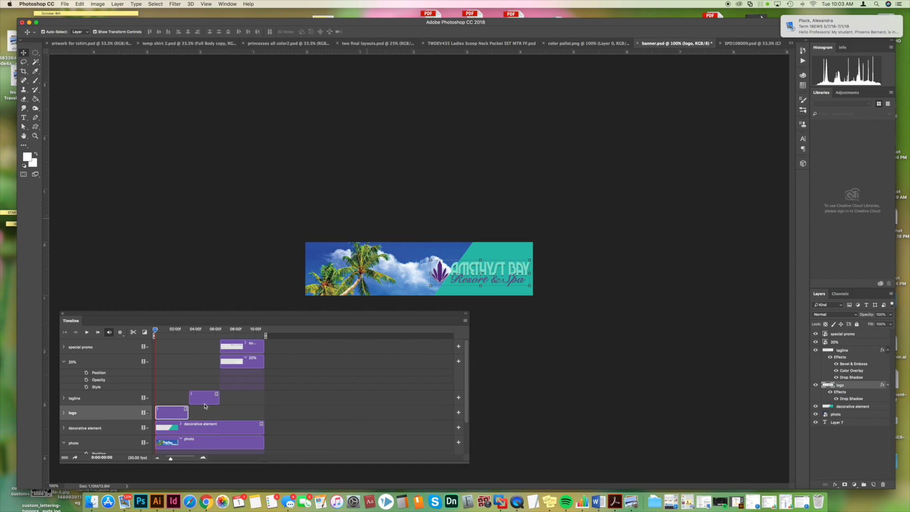
pyautogui.click(205, 399)
pyautogui.click(166, 416)
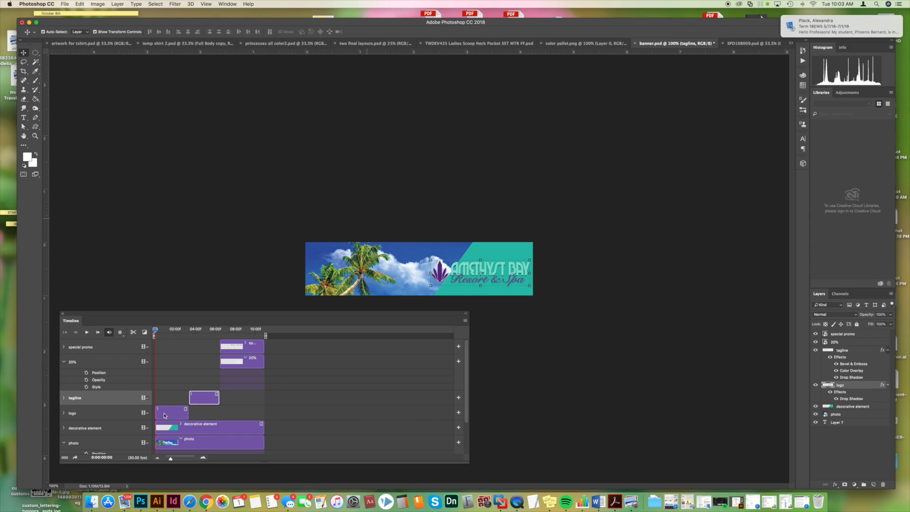
pyautogui.click(165, 428)
pyautogui.click(165, 442)
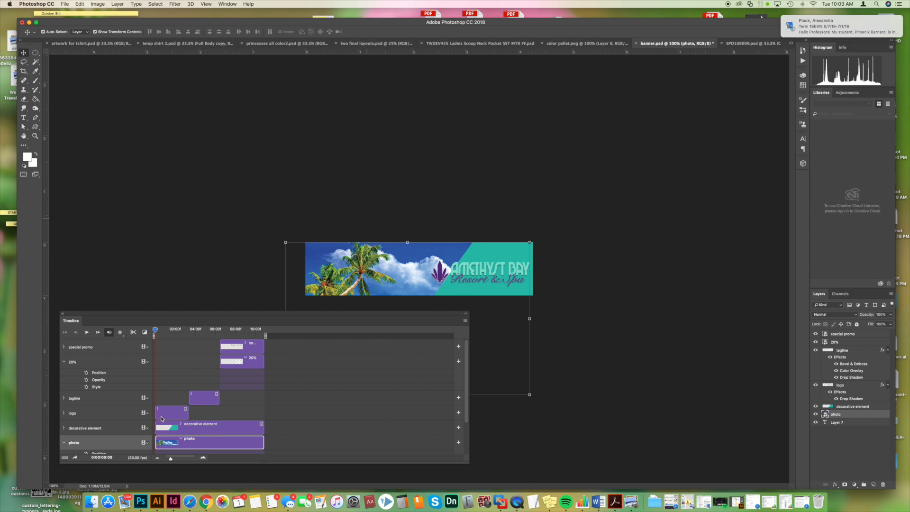
pyautogui.click(161, 417)
pyautogui.click(203, 399)
pyautogui.click(235, 363)
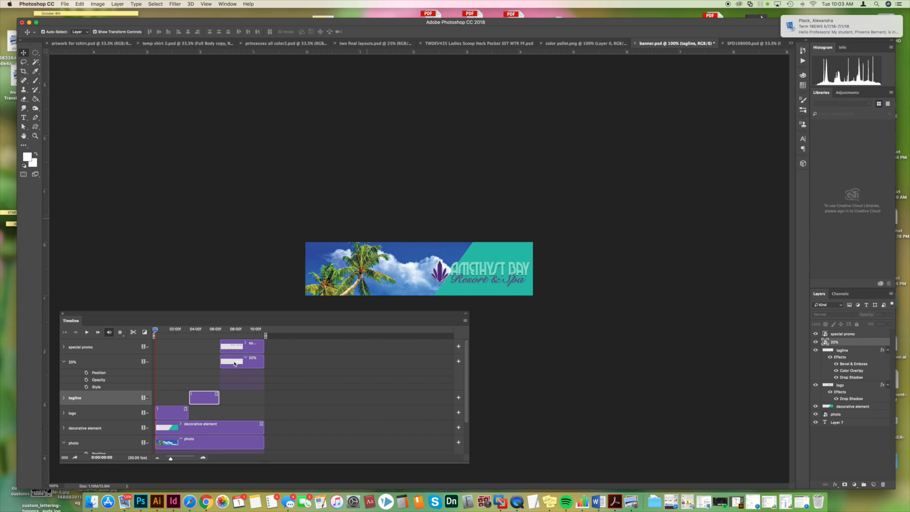
pyautogui.click(228, 345)
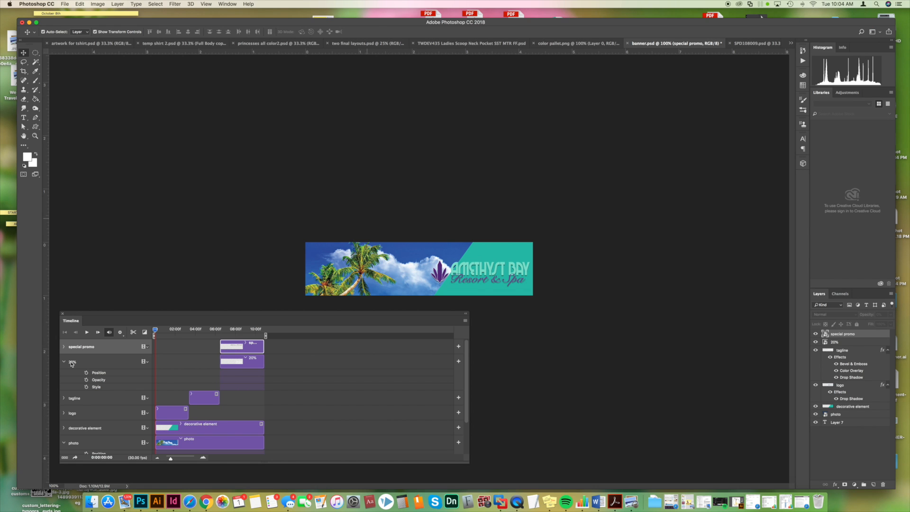
# - Enable Position keyframing for the photo layer with a first keyframe at the start of the timeline
pyautogui.click(64, 347)
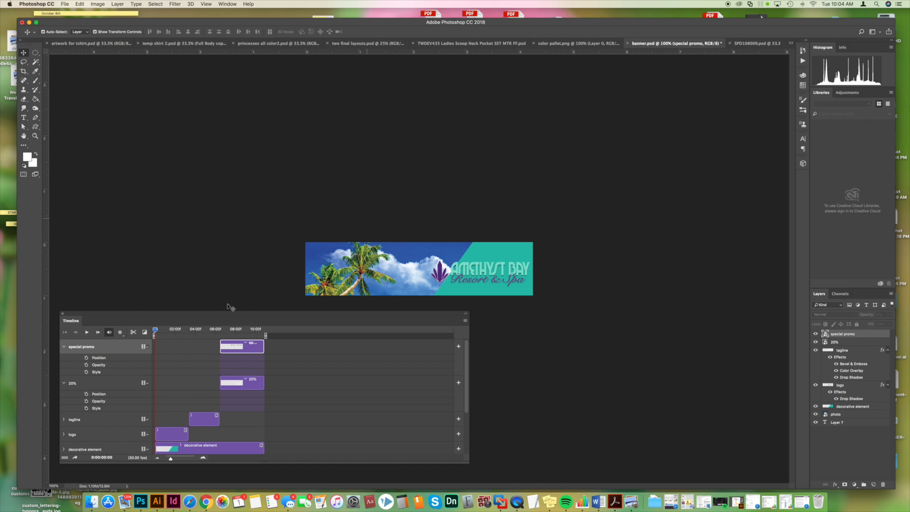
pyautogui.scroll(-3, 177, 422)
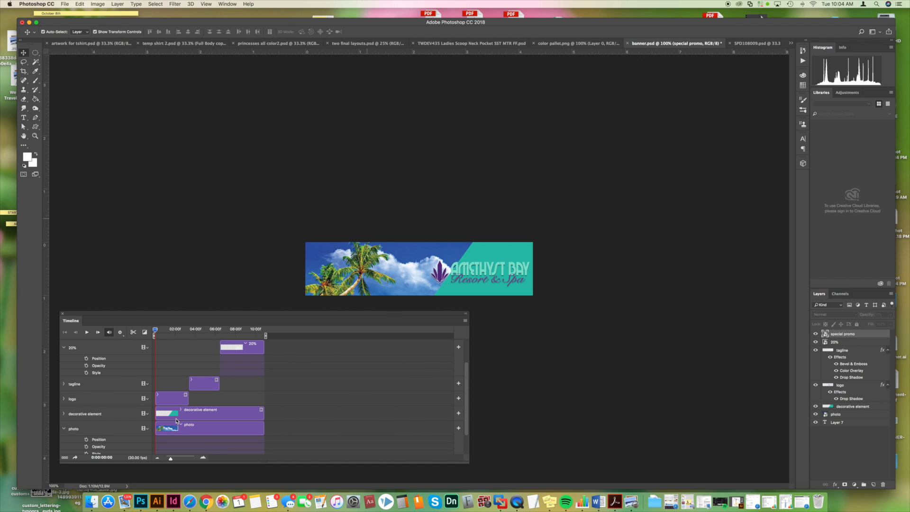
pyautogui.click(168, 429)
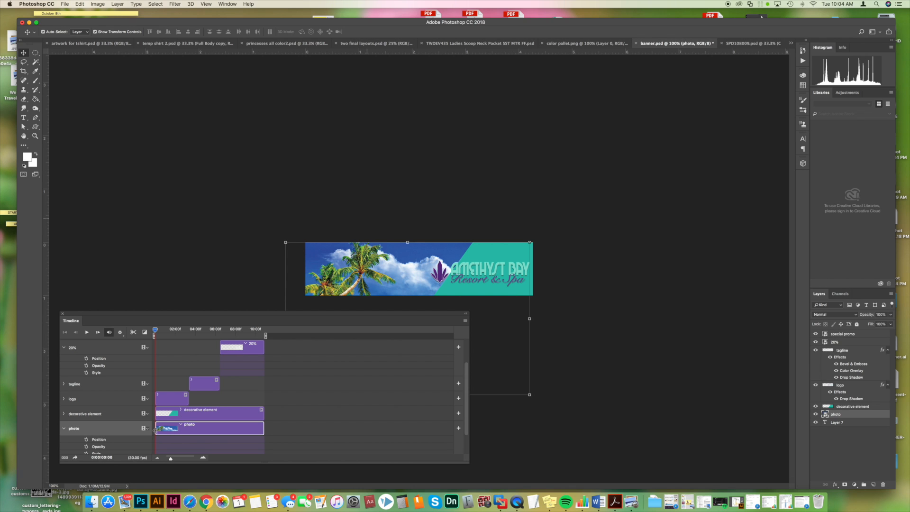
pyautogui.scroll(-3, 159, 429)
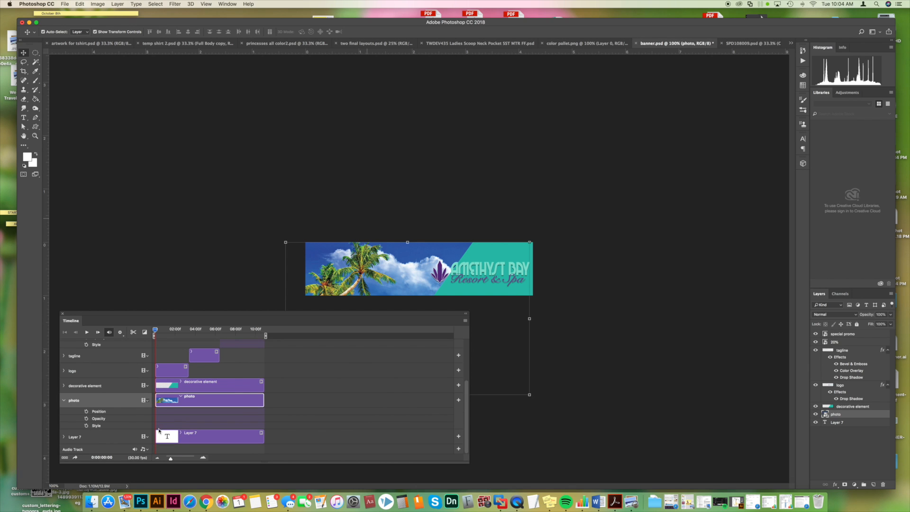
pyautogui.click(87, 412)
# - Try to keyframe the photo's position at the timeline's end, with the photo shifted up to show the beach
pyautogui.moveTo(154, 332); pyautogui.dragTo(263, 335)
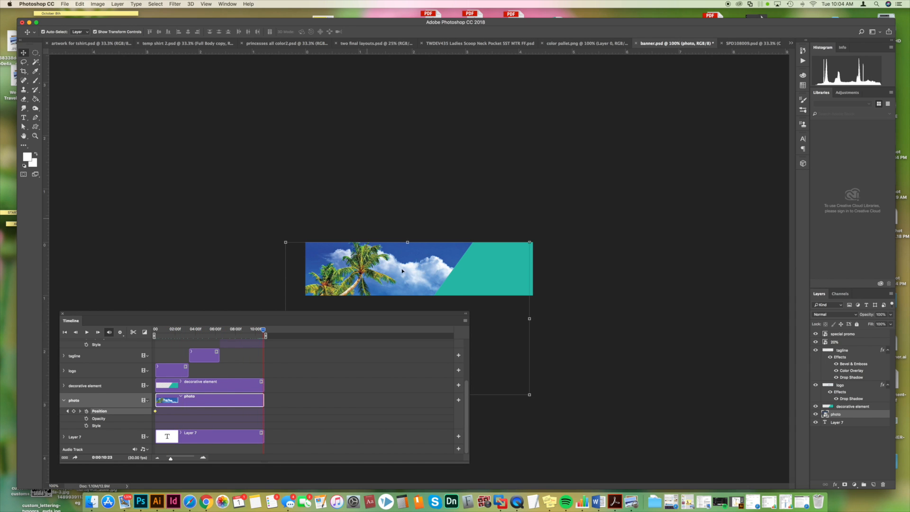
pyautogui.moveTo(399, 283); pyautogui.dragTo(397, 220)
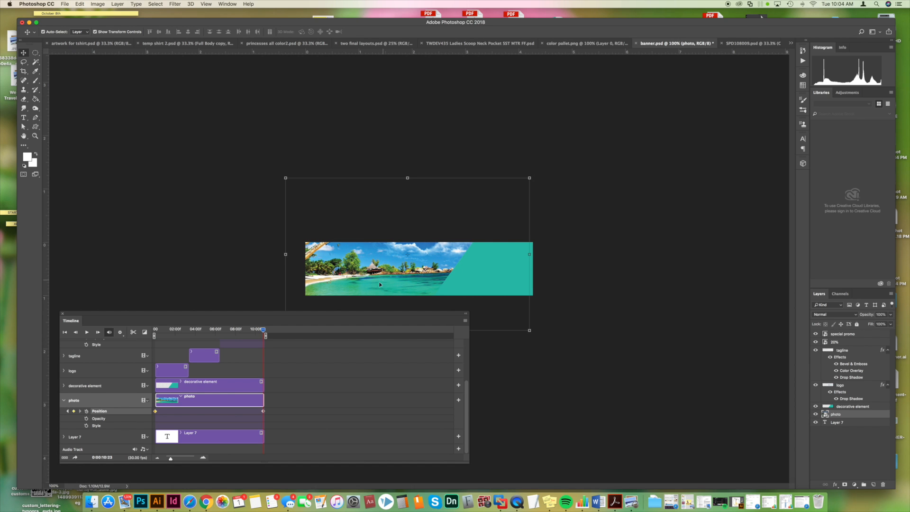
pyautogui.click(74, 412)
pyautogui.click(74, 412)
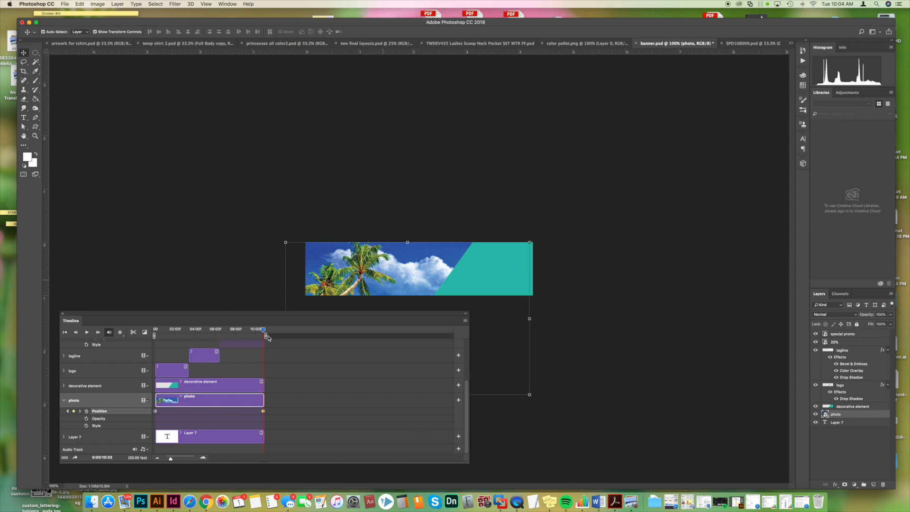
# - Delete the photo's end Position keyframe, keeping only the one at the start of the timeline
pyautogui.moveTo(264, 331); pyautogui.dragTo(156, 331)
pyautogui.click(262, 412)
pyautogui.moveTo(264, 413); pyautogui.dragTo(264, 413)
pyautogui.click(259, 412)
pyautogui.click(261, 413)
pyautogui.click(155, 411)
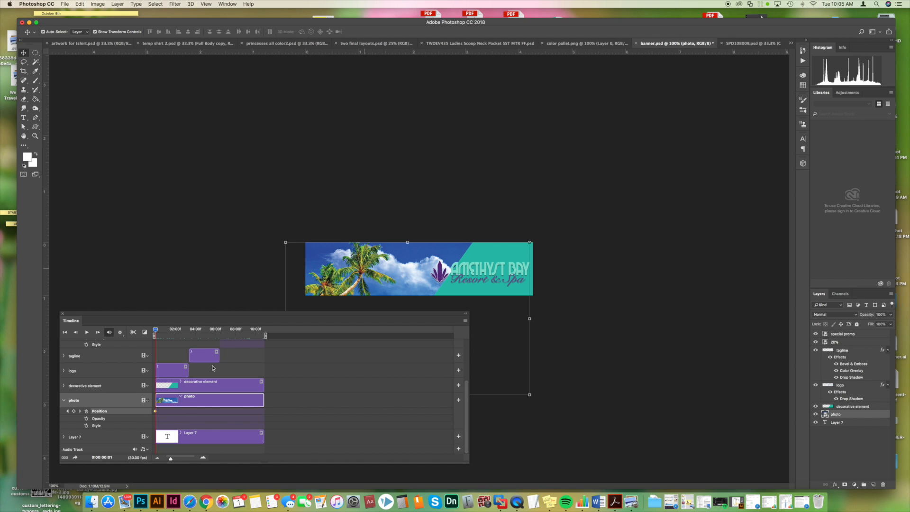
# - Add a Position keyframe for the photo at the timeline's end and move the photo straight up to show the beach
pyautogui.moveTo(155, 333); pyautogui.dragTo(264, 335)
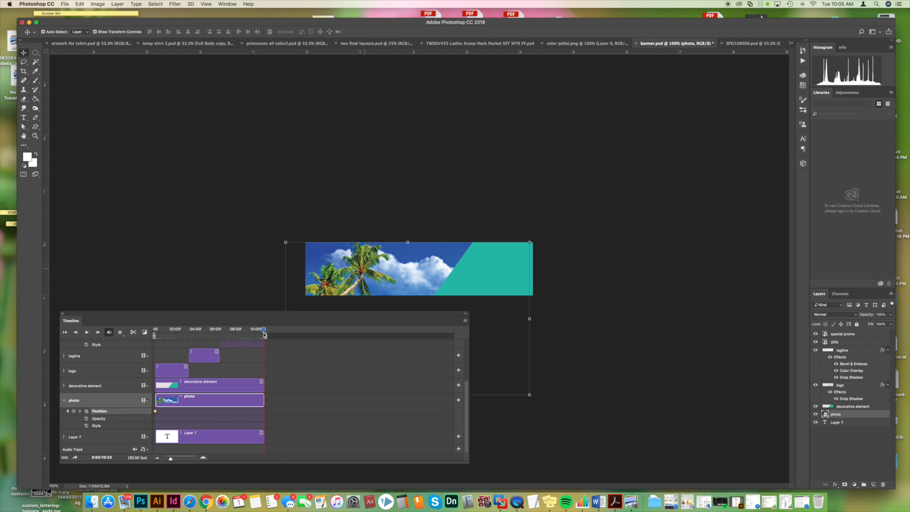
pyautogui.click(73, 411)
pyautogui.moveTo(384, 273); pyautogui.dragTo(380, 203)
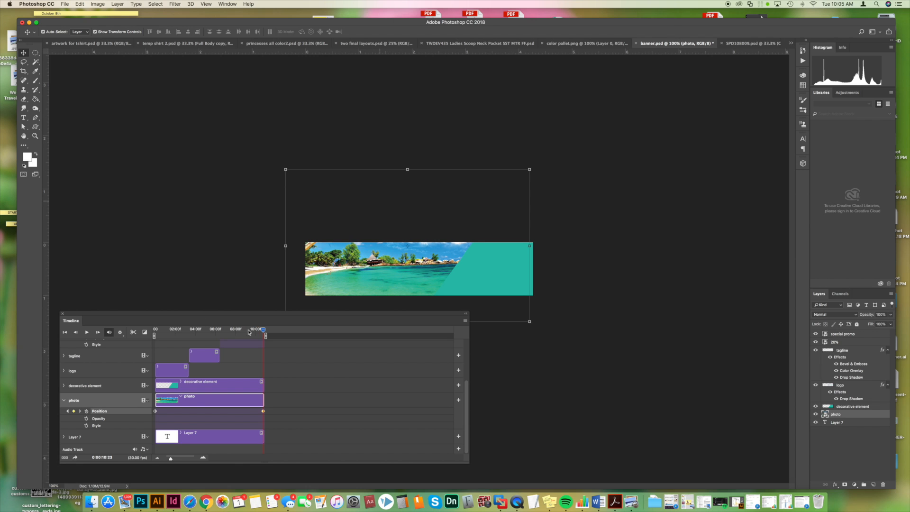
# - Play the animation from the start twice to check the photo's vertical pan and the clip timing
pyautogui.click(162, 332)
pyautogui.moveTo(161, 332); pyautogui.dragTo(154, 332)
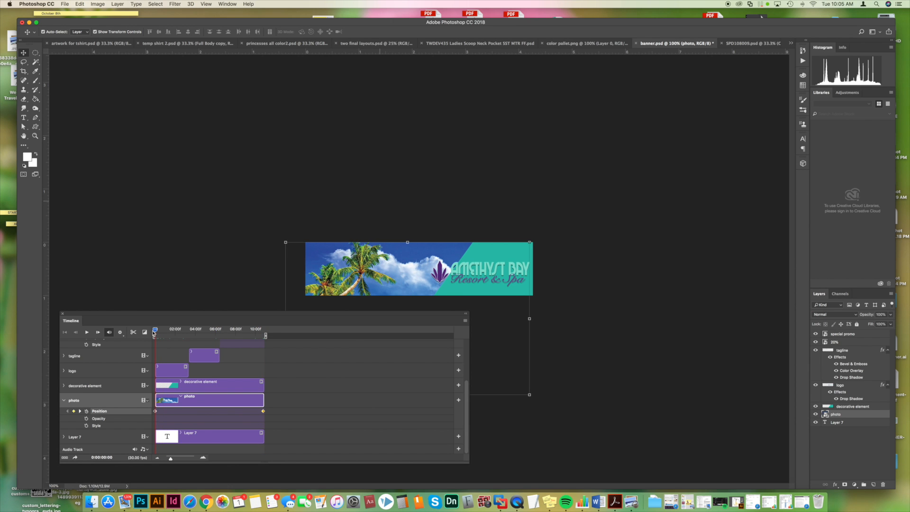
pyautogui.press('space')
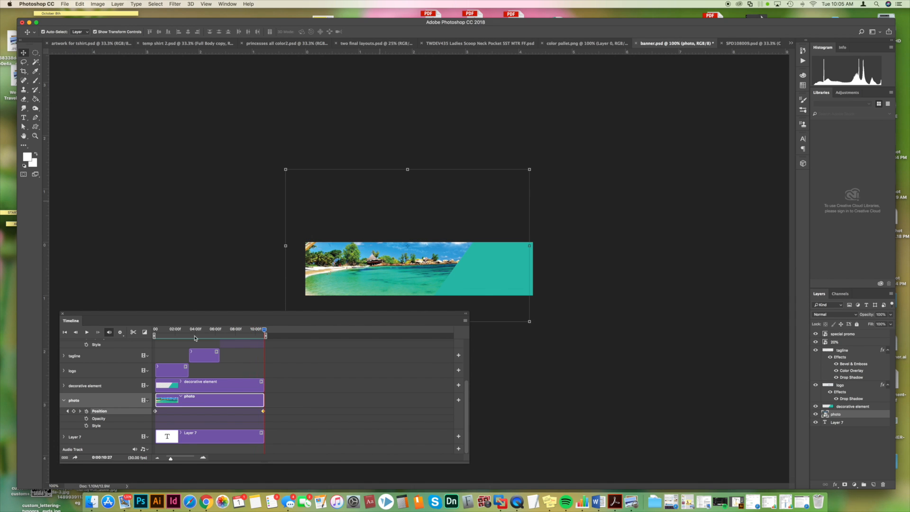
pyautogui.moveTo(261, 328); pyautogui.dragTo(154, 327)
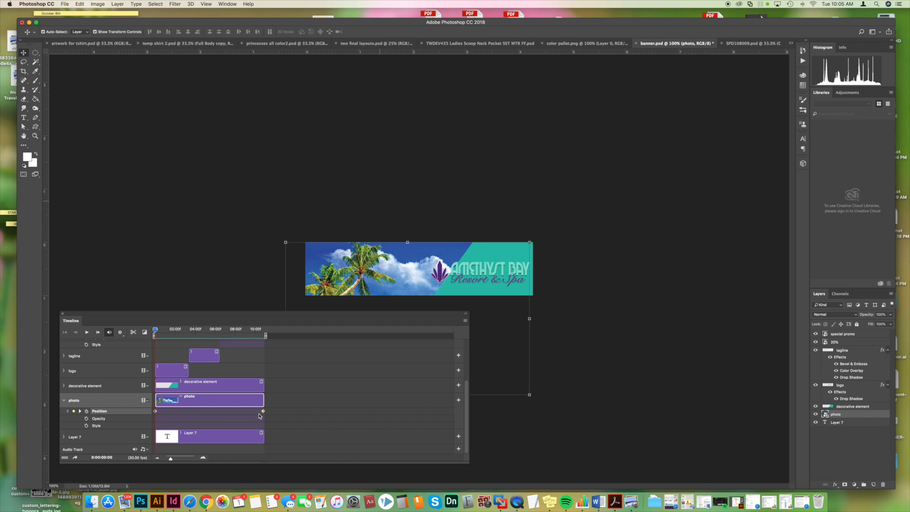
pyautogui.press('space')
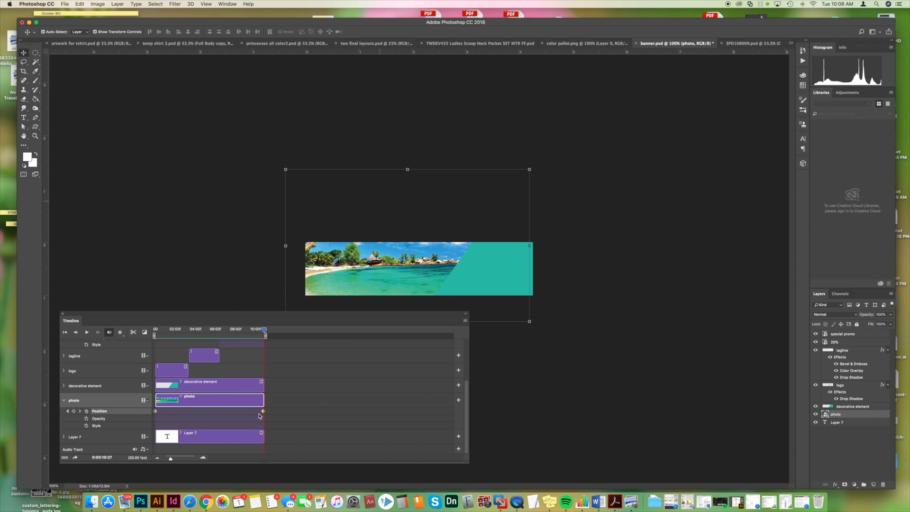
# - Replay the opening of the animation to check the photo's pan behind the logo
pyautogui.press('space')
pyautogui.press('space')
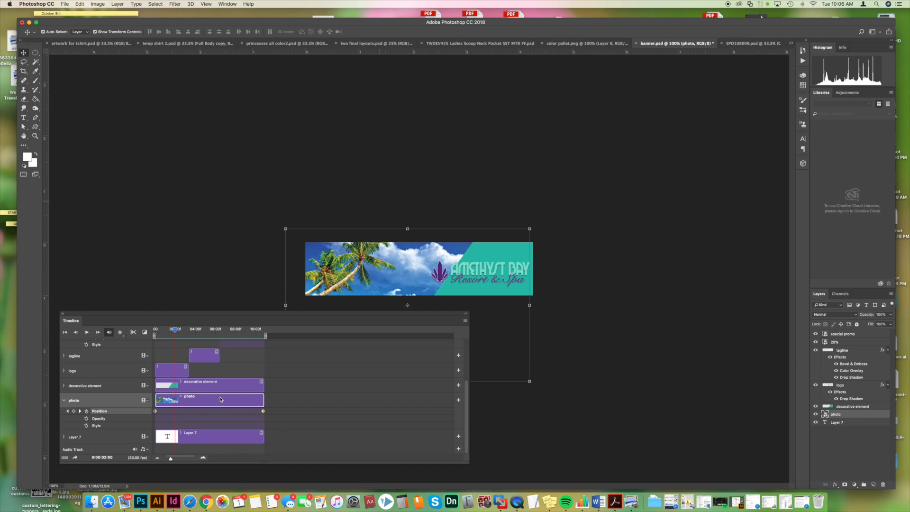
# - Add an Opacity keyframe for the tagline at the start of its clip, with the layer's opacity at 0%
pyautogui.scroll(1, 221, 399)
pyautogui.scroll(1, 221, 400)
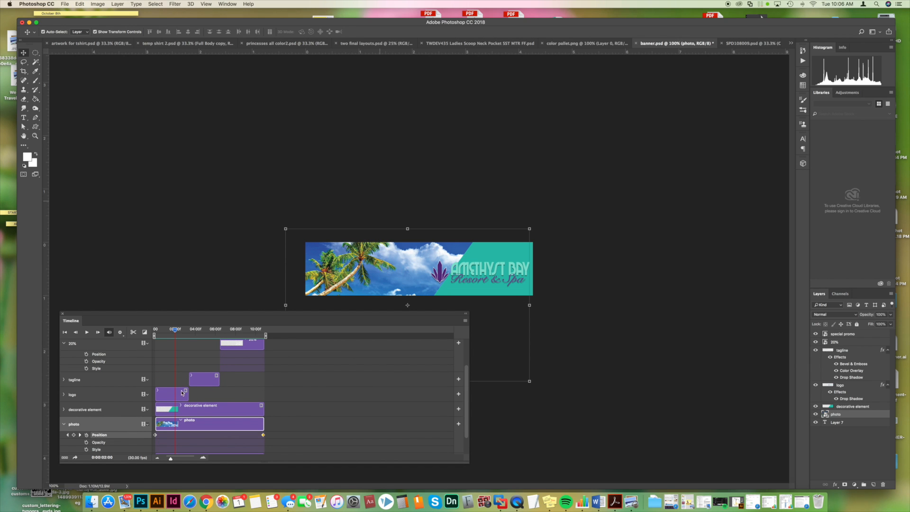
pyautogui.click(202, 380)
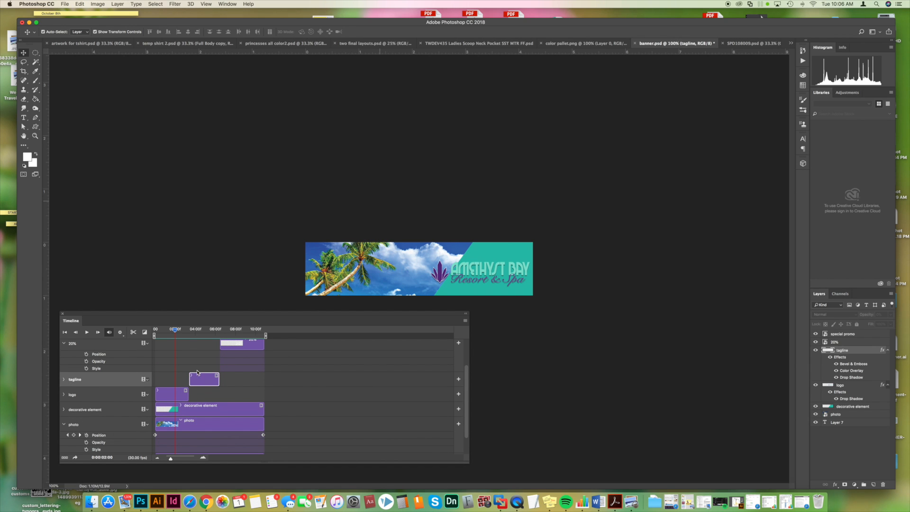
pyautogui.moveTo(175, 330); pyautogui.dragTo(190, 335)
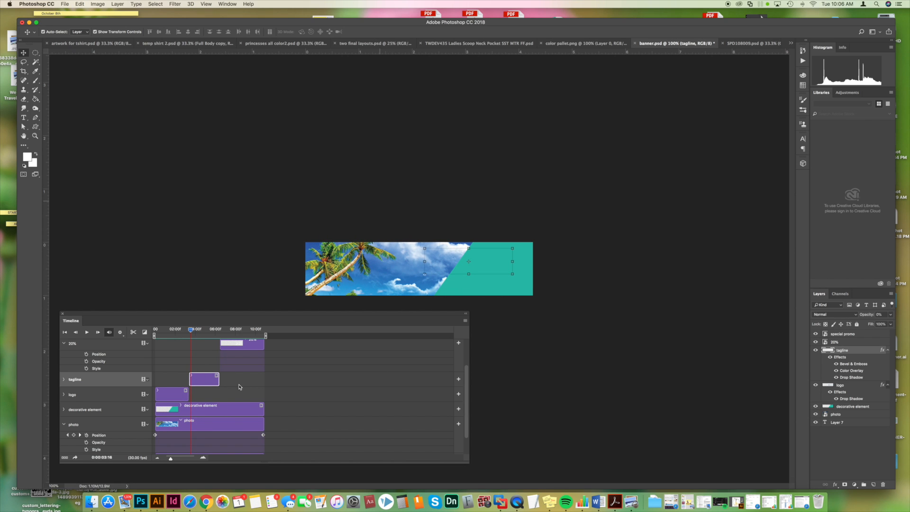
pyautogui.moveTo(193, 335); pyautogui.dragTo(189, 334)
pyautogui.click(64, 379)
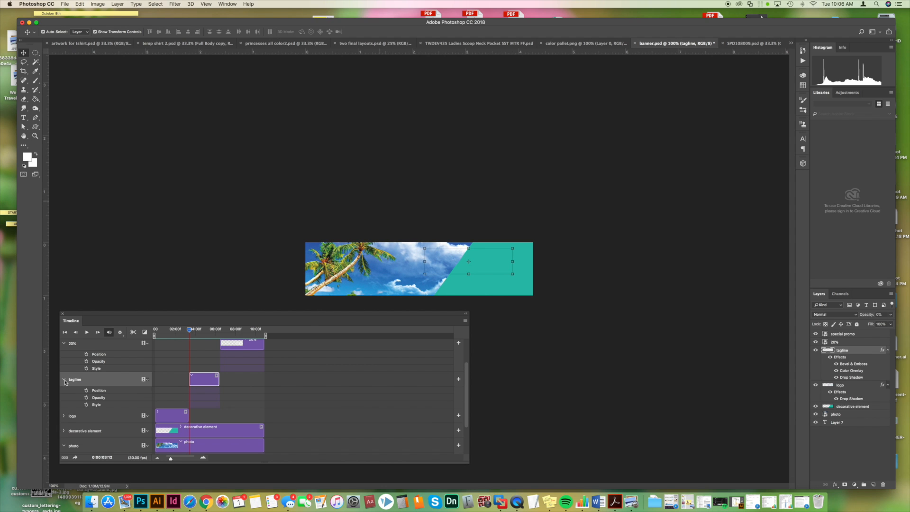
pyautogui.click(87, 397)
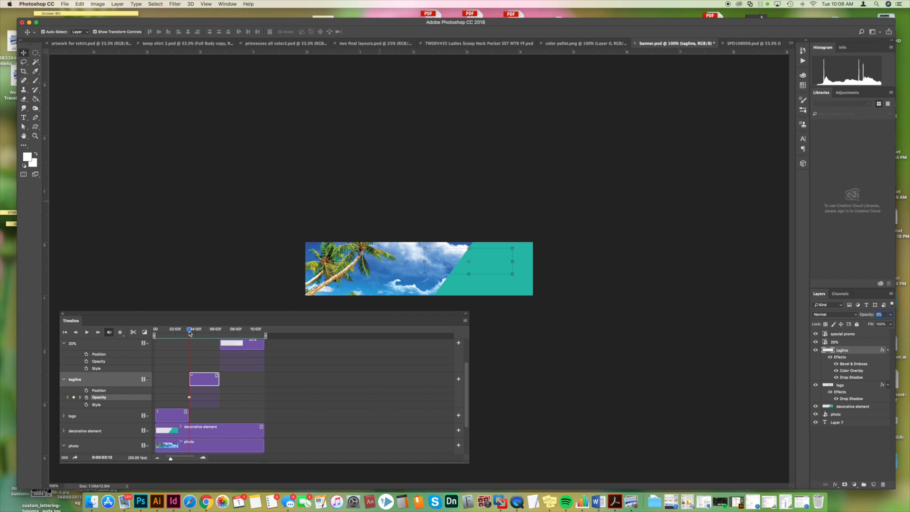
# - Keyframe the tagline at 100% opacity at the end of its clip
pyautogui.moveTo(189, 333); pyautogui.dragTo(219, 335)
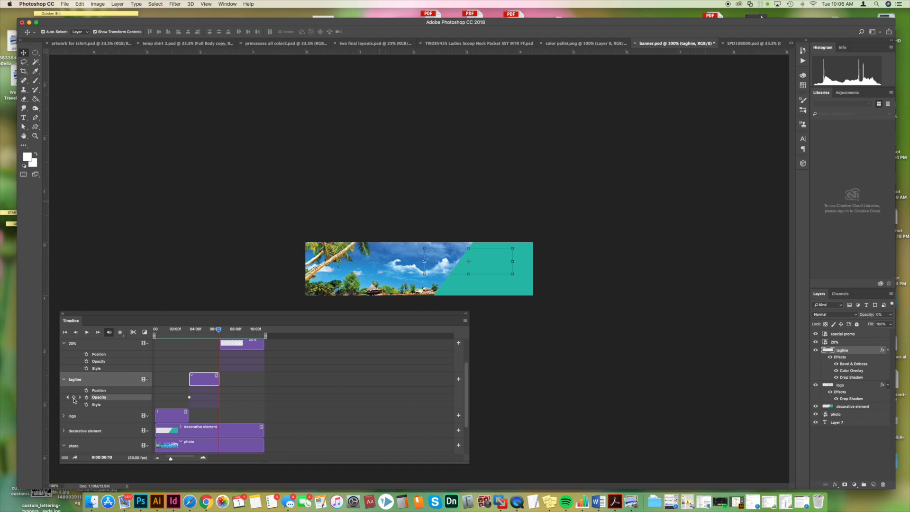
pyautogui.click(890, 315)
pyautogui.moveTo(882, 324); pyautogui.dragTo(904, 324)
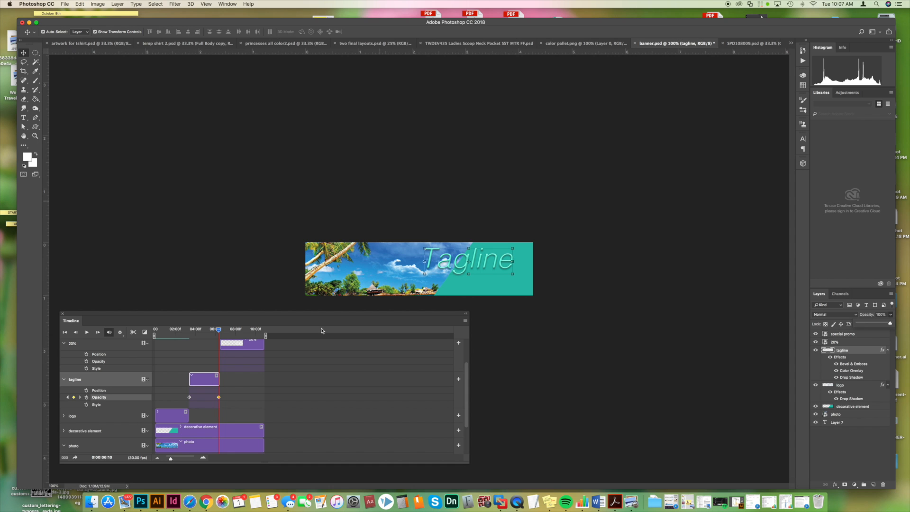
# - Play the animation from the start of the tagline clip to check its fade-in
pyautogui.moveTo(219, 330); pyautogui.dragTo(188, 333)
pyautogui.press('space')
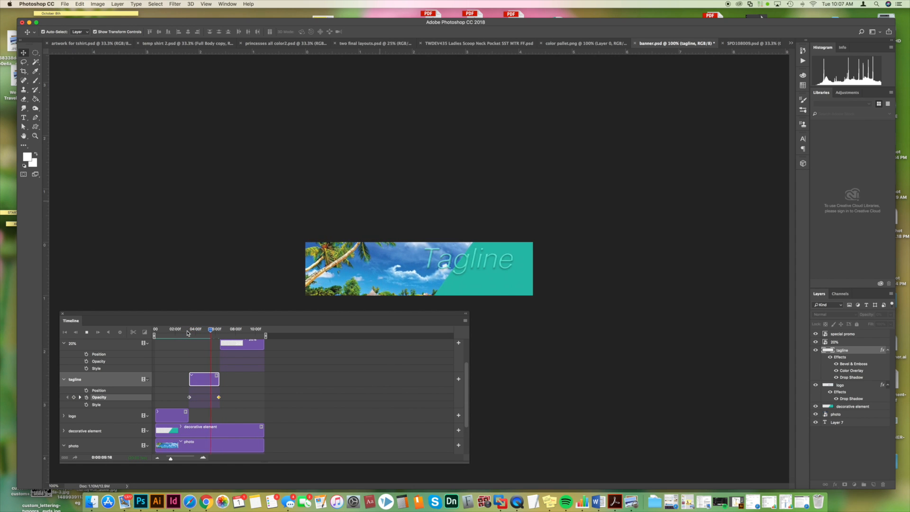
pyautogui.press('space')
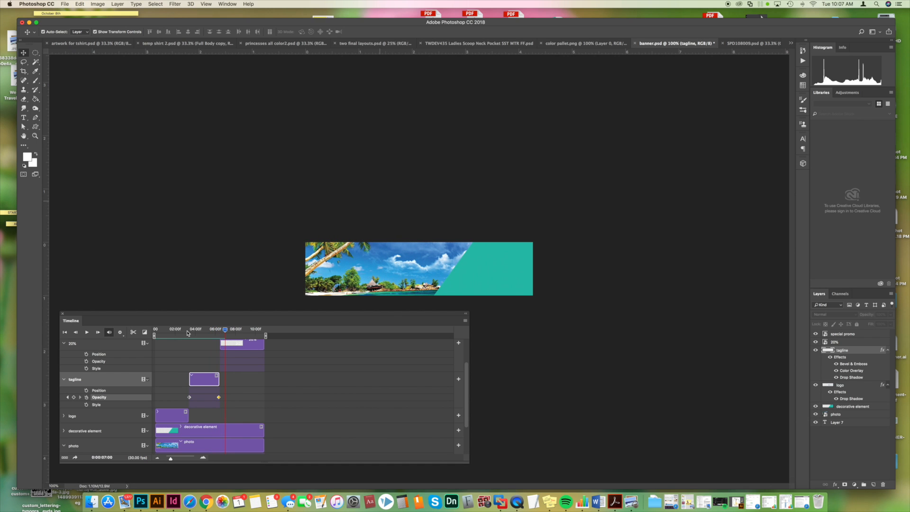
# - Add Opacity keyframes at 0% for the 20% and special promo layers at the start of their clips
pyautogui.scroll(2, 238, 356)
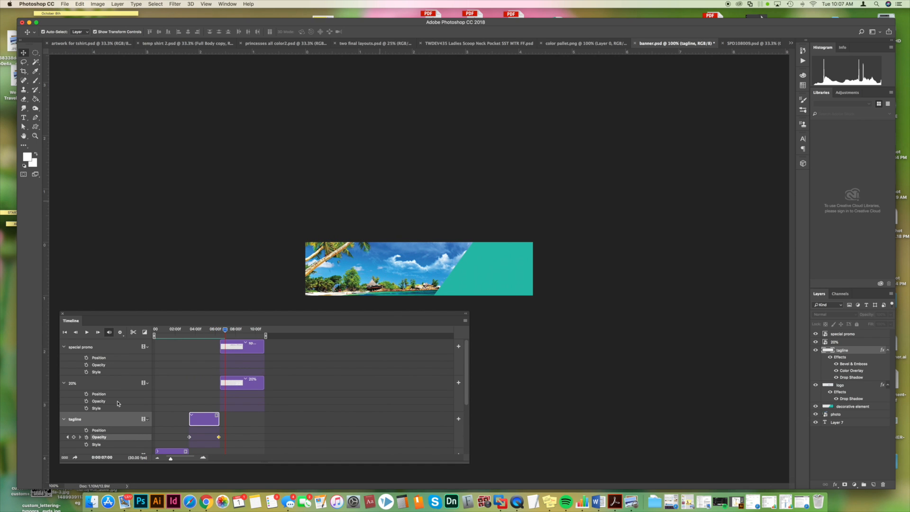
pyautogui.moveTo(224, 329)
pyautogui.mouseDown()
pyautogui.moveTo(210, 330)
pyautogui.moveTo(219, 334)
pyautogui.mouseUp()
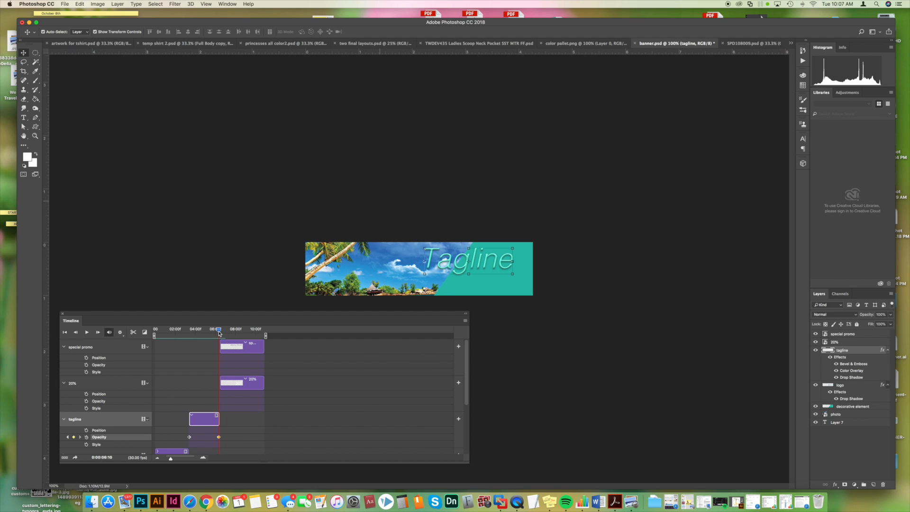
pyautogui.click(249, 387)
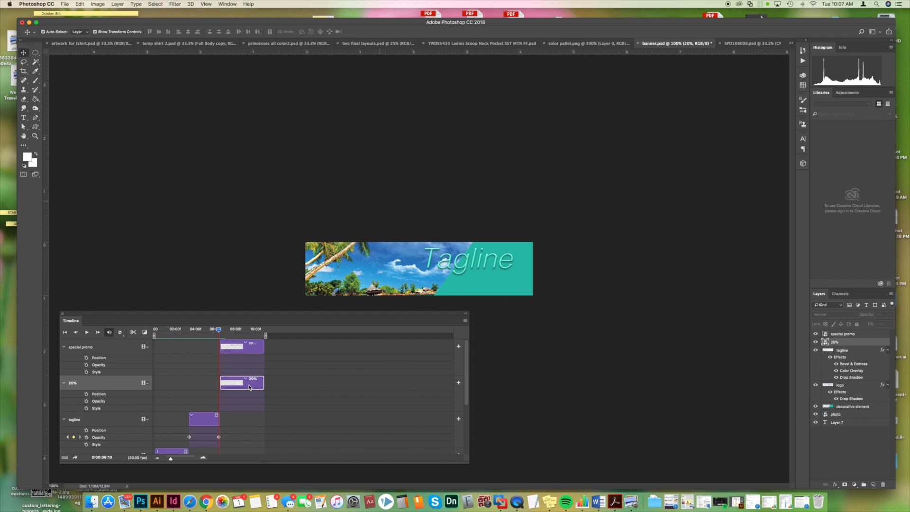
pyautogui.moveTo(219, 330); pyautogui.dragTo(221, 331)
pyautogui.click(834, 343)
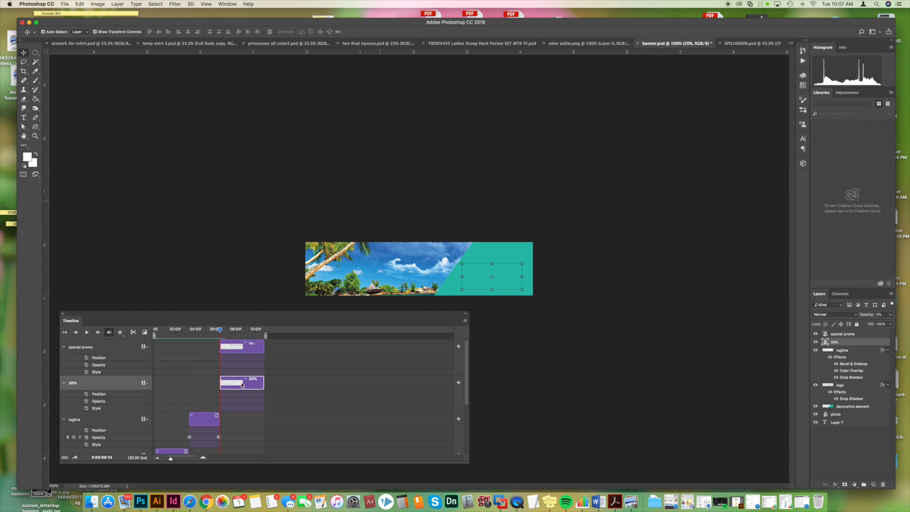
pyautogui.click(86, 402)
pyautogui.click(86, 365)
# - Add Opacity keyframes for the special promo and 20% layers at the end of their clips
pyautogui.moveTo(220, 330); pyautogui.dragTo(264, 336)
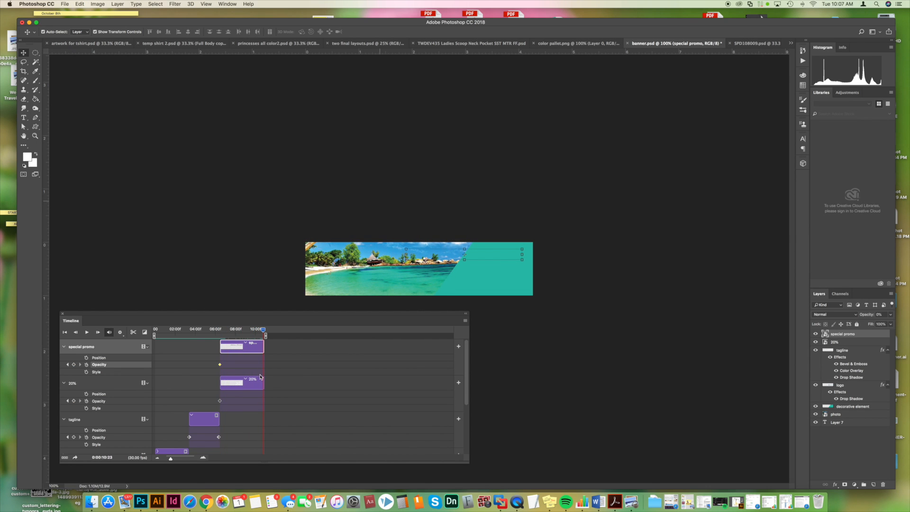
pyautogui.click(890, 314)
pyautogui.click(74, 366)
pyautogui.click(74, 403)
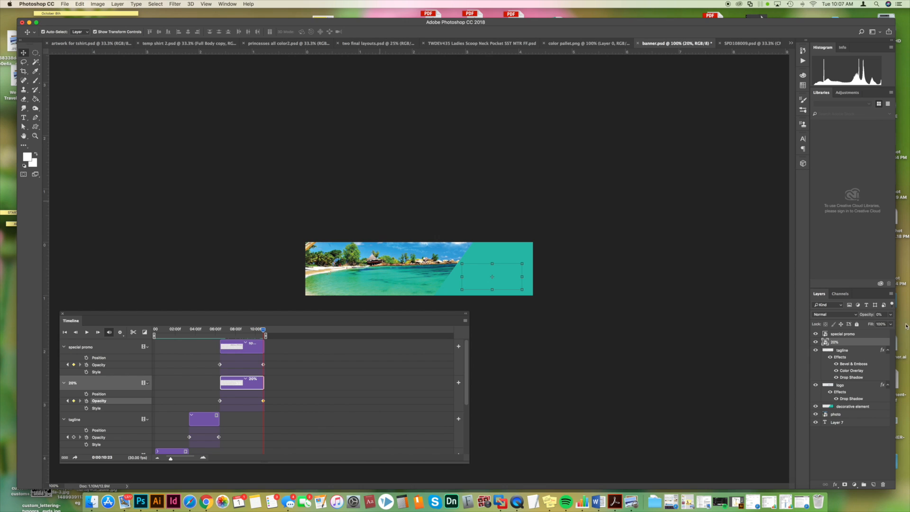
# - Raise the 20% and special promo layers to 100% opacity at the end of their clips
pyautogui.click(891, 315)
pyautogui.click(890, 324)
pyautogui.moveTo(263, 365); pyautogui.dragTo(265, 365)
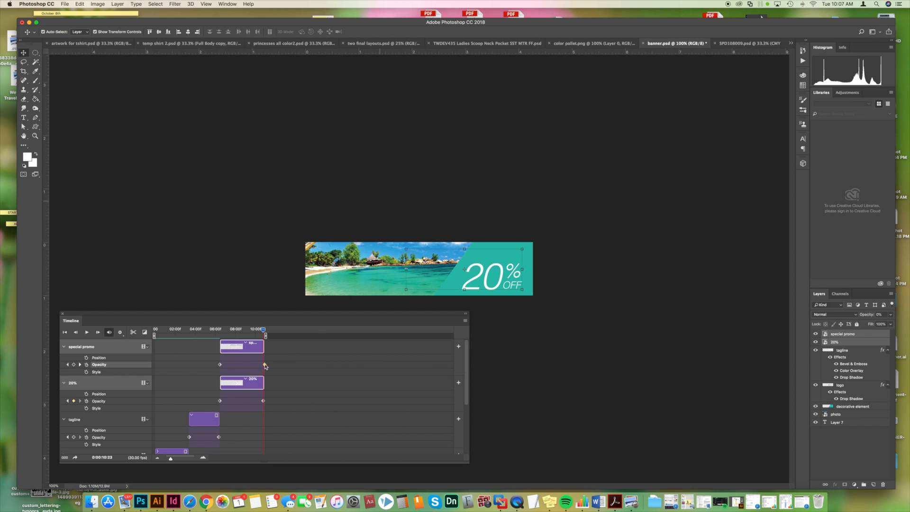
pyautogui.moveTo(867, 325); pyautogui.dragTo(893, 324)
# - Play the whole animation from the start to check the tagline and promo fade-ins
pyautogui.moveTo(266, 329); pyautogui.dragTo(154, 334)
pyautogui.press('space')
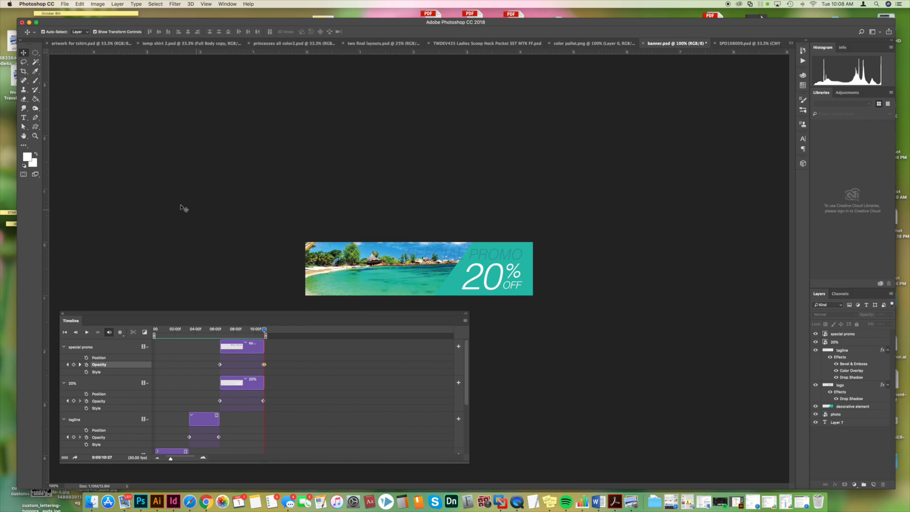
# - Check the timeline's frame rate setting without changing it
pyautogui.click(465, 324)
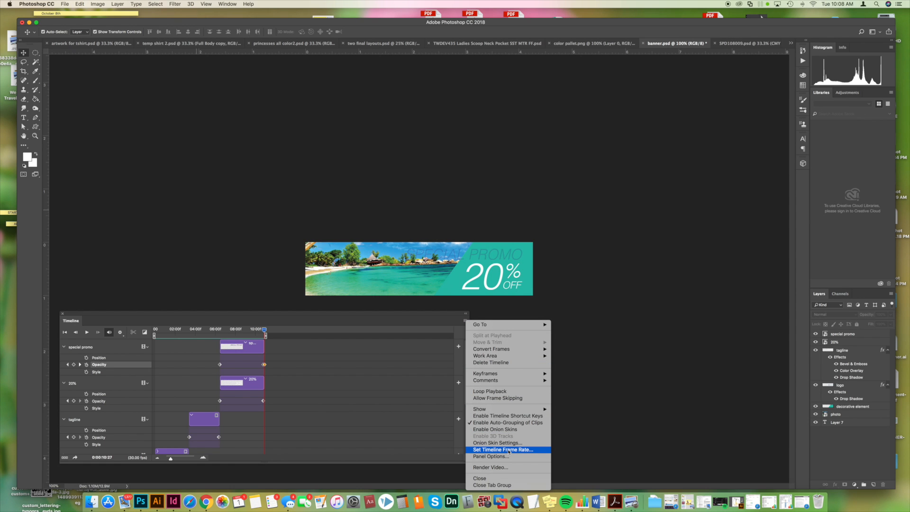
pyautogui.click(509, 450)
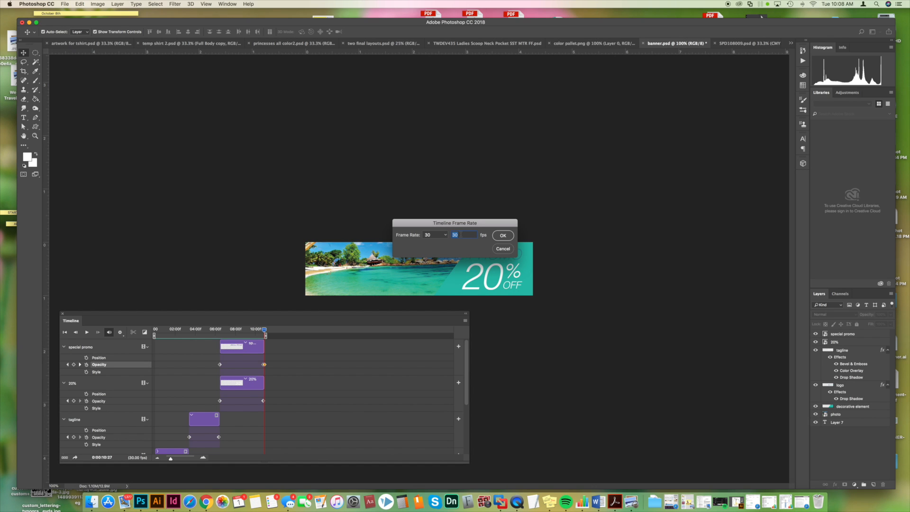
pyautogui.moveTo(476, 228); pyautogui.dragTo(395, 206)
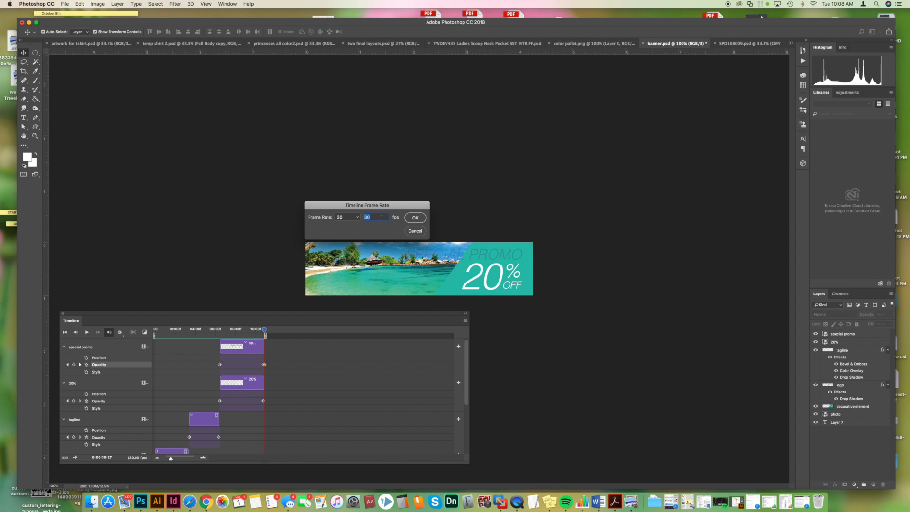
pyautogui.click(416, 230)
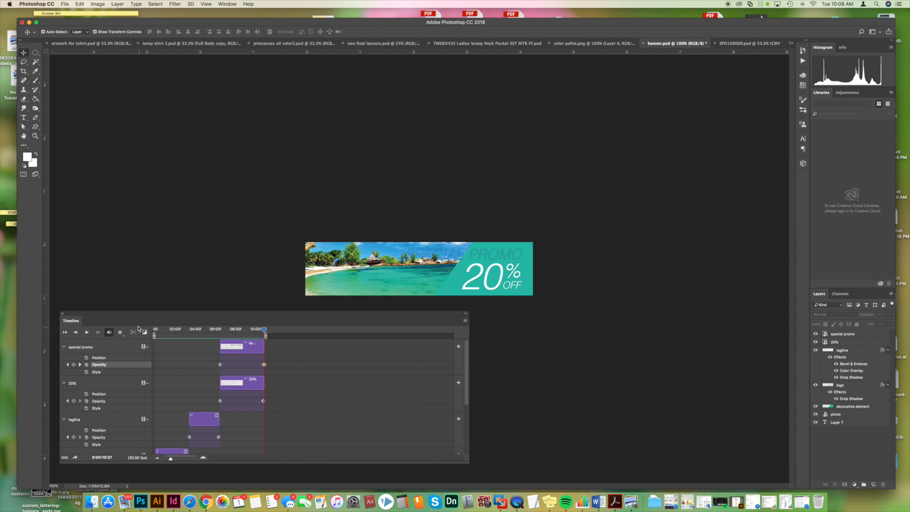
# - Try a 128-color GIF in Save for Web to compare the file size, and leave without exporting
pyautogui.click(65, 4)
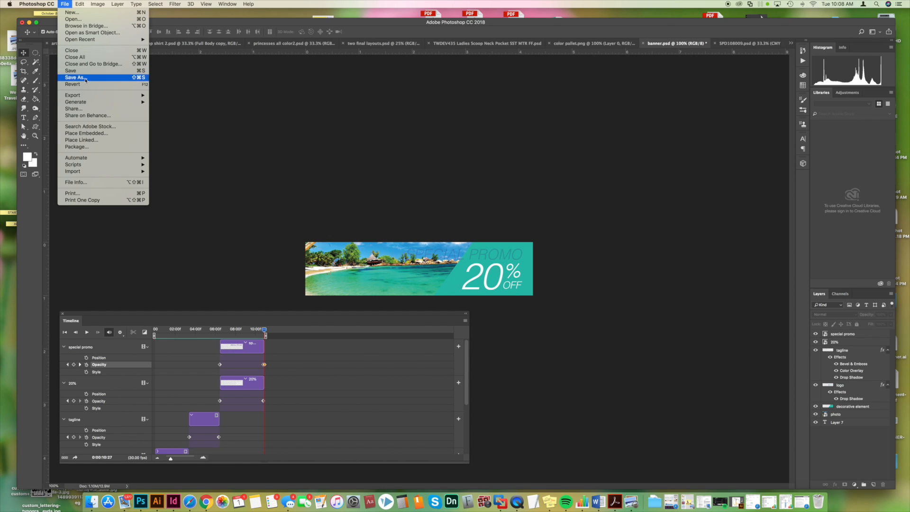
pyautogui.moveTo(88, 95)
pyautogui.click(191, 124)
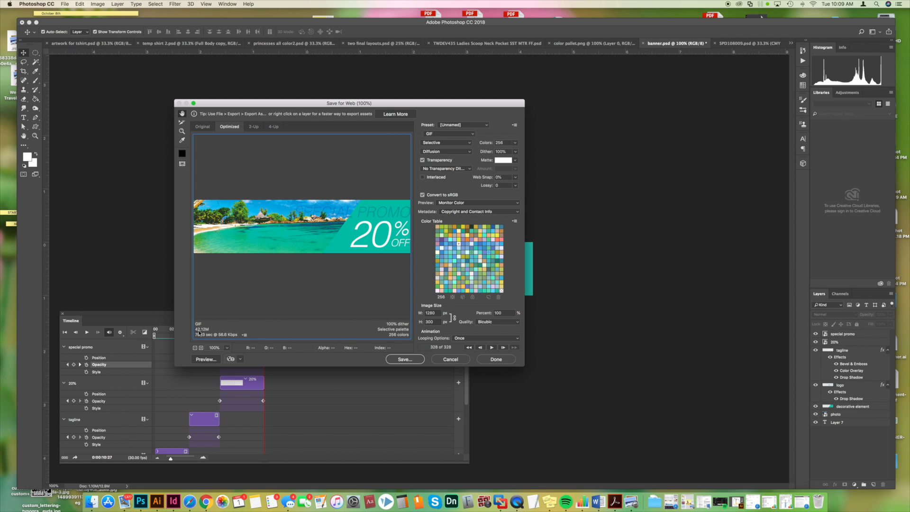
pyautogui.click(515, 143)
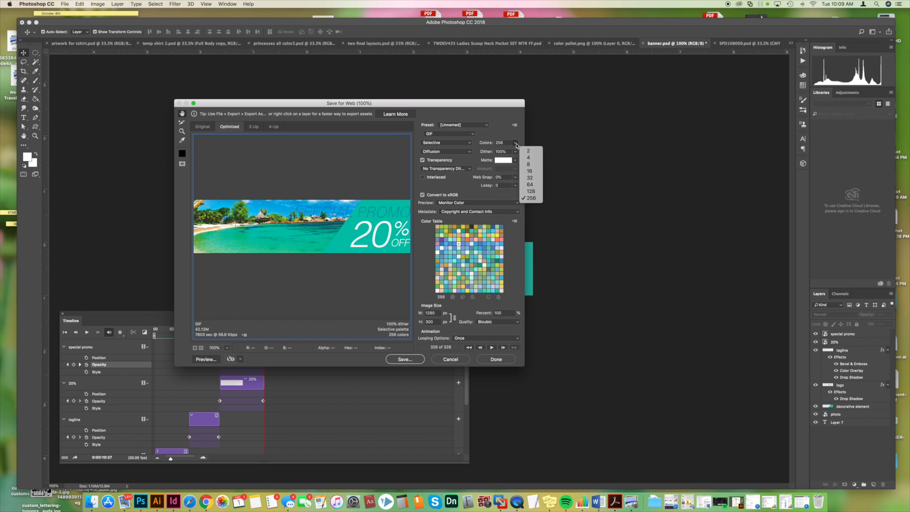
pyautogui.click(526, 192)
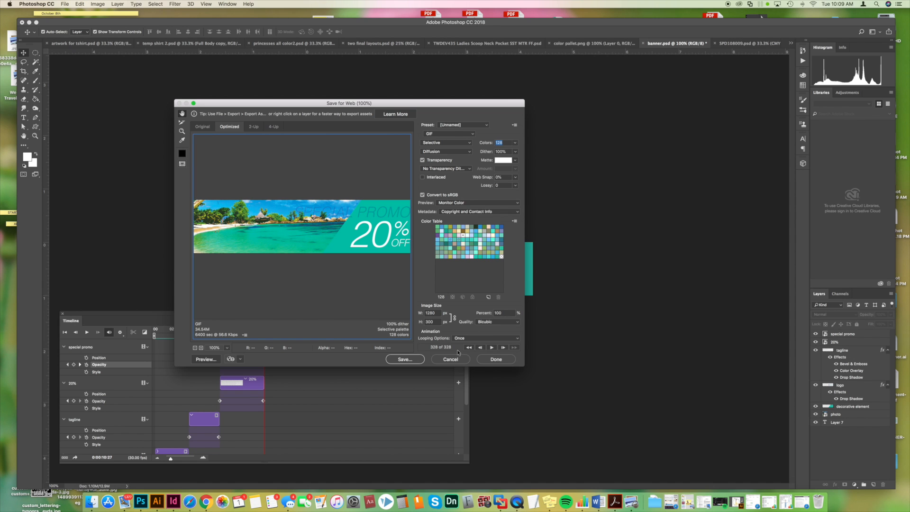
pyautogui.click(458, 359)
# - Set the timeline frame rate to 15 fps and replay the animation from the start
pyautogui.write('15')
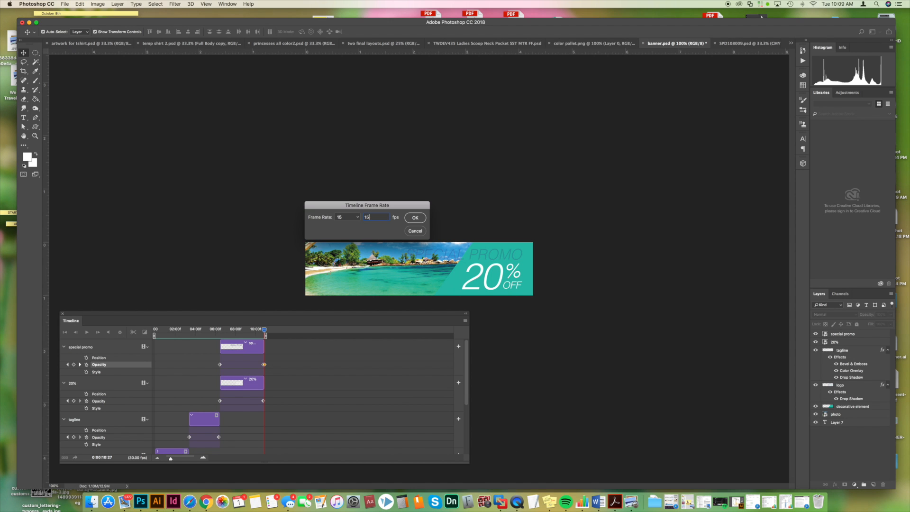
pyautogui.click(415, 218)
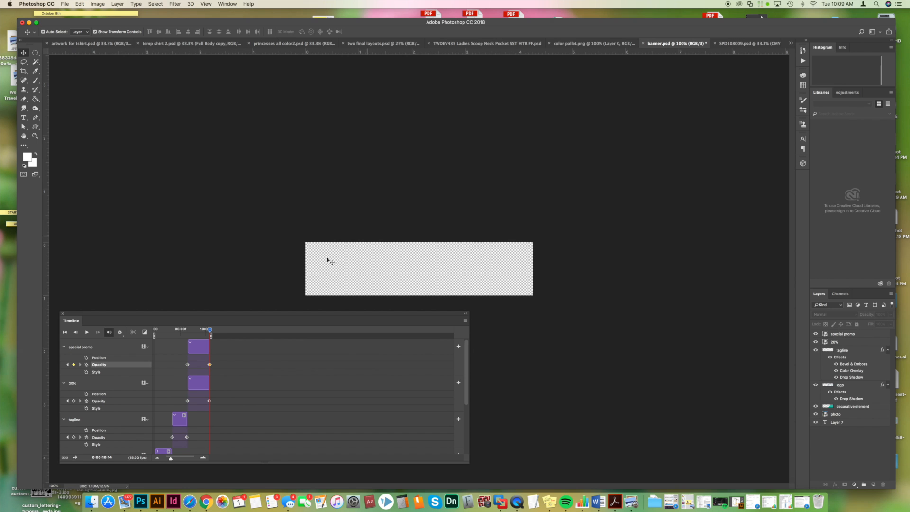
pyautogui.moveTo(210, 329); pyautogui.dragTo(155, 331)
pyautogui.press('space')
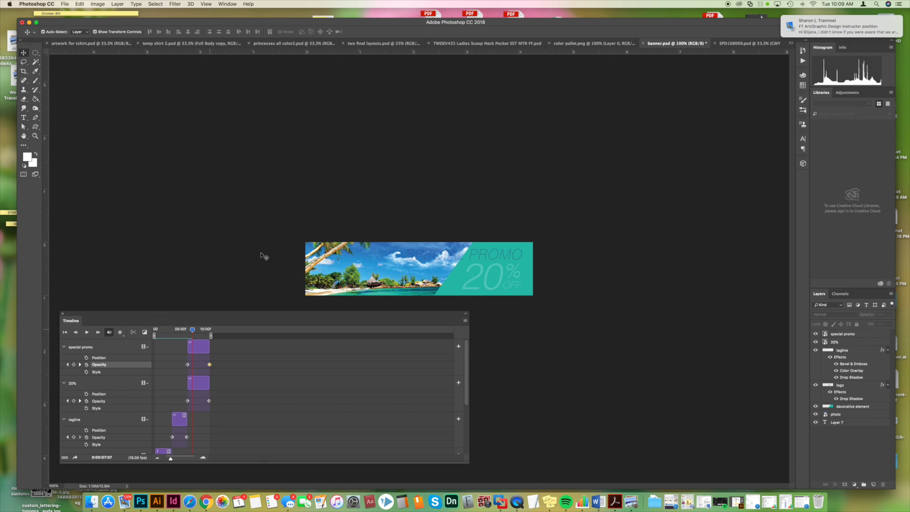
# - Open the banner in Save for Web (Legacy) and reduce the GIF palette to 128 colors
pyautogui.click(64, 4)
pyautogui.moveTo(118, 95)
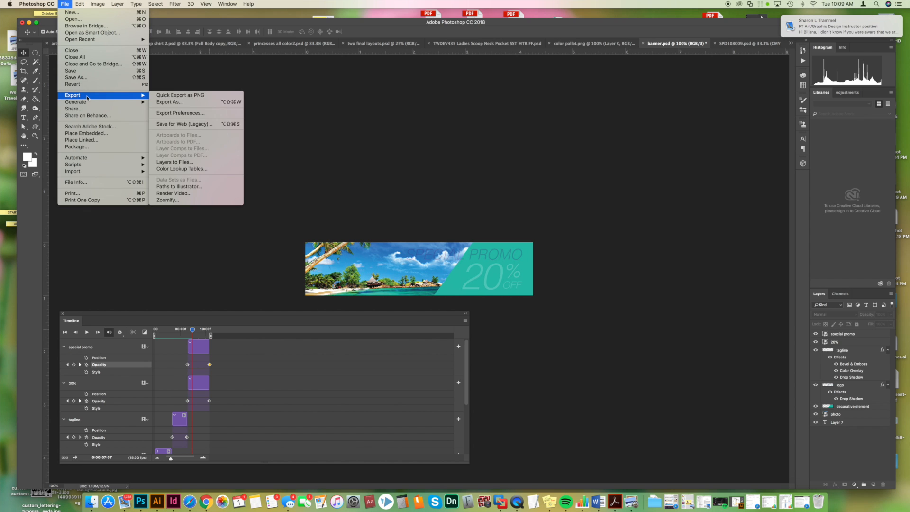
pyautogui.click(177, 124)
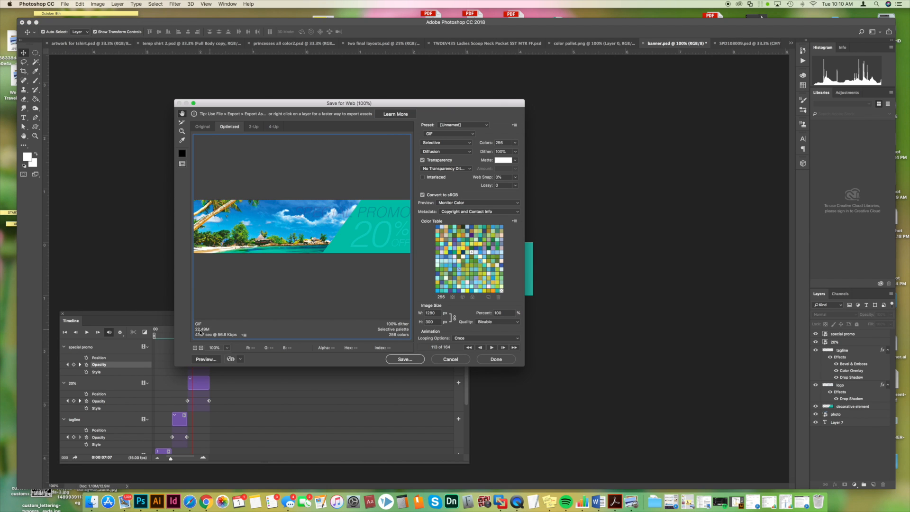
pyautogui.click(515, 143)
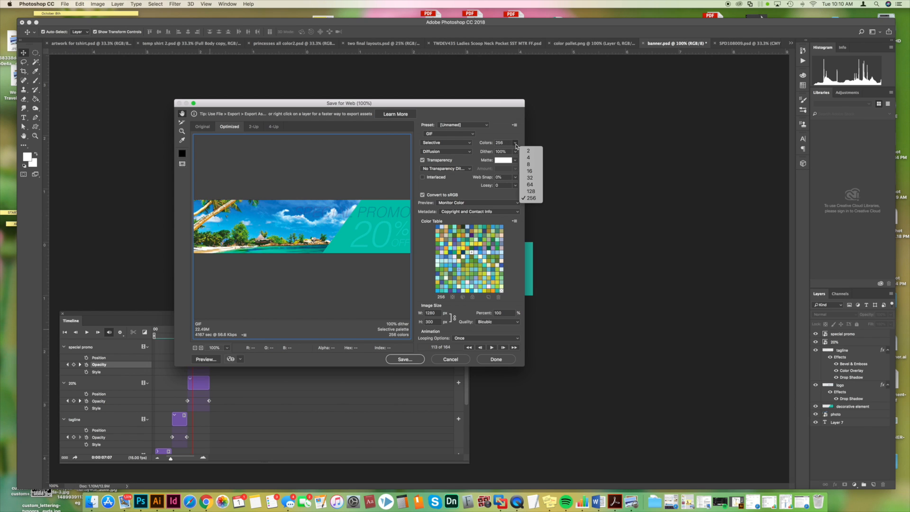
pyautogui.click(529, 191)
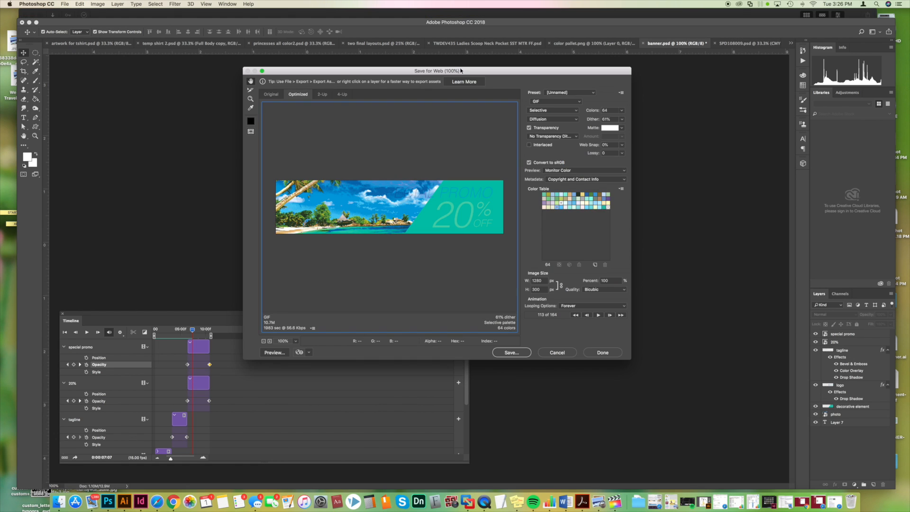
# - Examine the GIF's dither and color-count options against the banner preview, leaving the settings as they are
pyautogui.moveTo(469, 71); pyautogui.dragTo(468, 78)
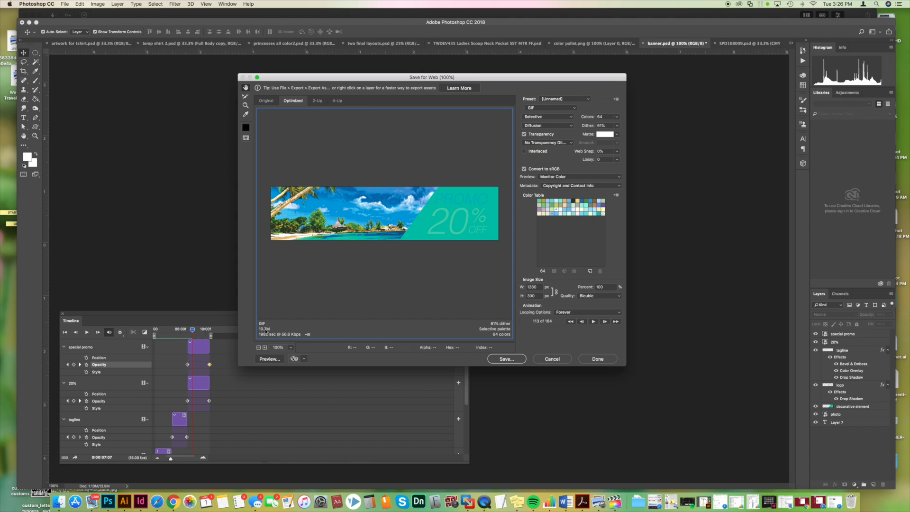
pyautogui.click(617, 126)
pyautogui.click(586, 109)
pyautogui.click(354, 234)
pyautogui.click(617, 118)
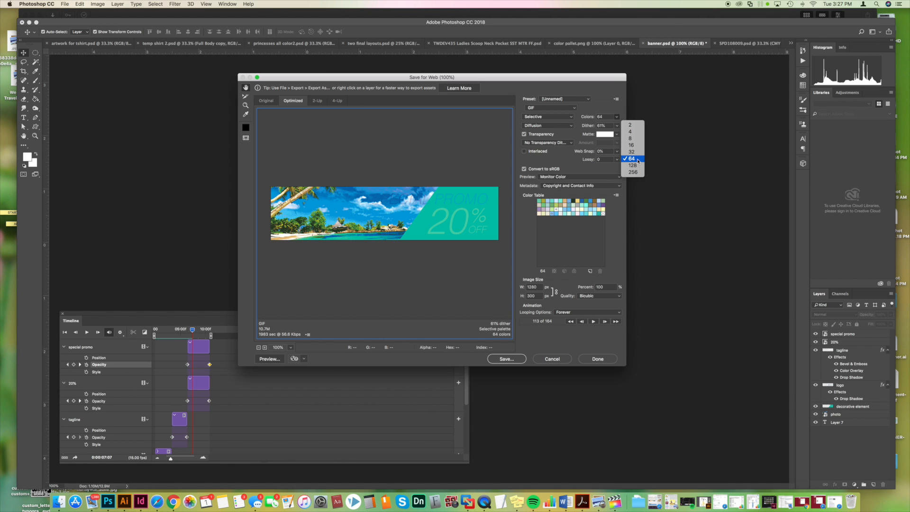
pyautogui.click(566, 167)
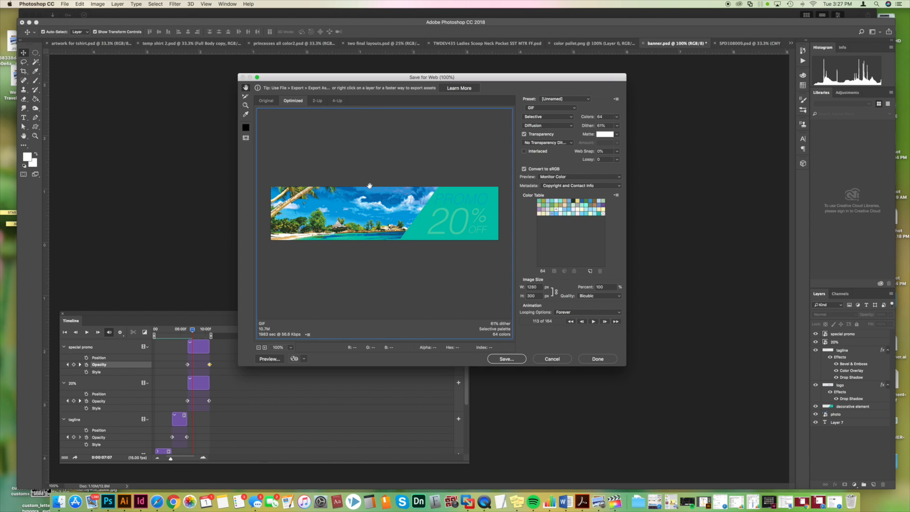
# - Compare the original banner with optimized GIF versions in the 2-Up and 4-Up previews
pyautogui.click(317, 101)
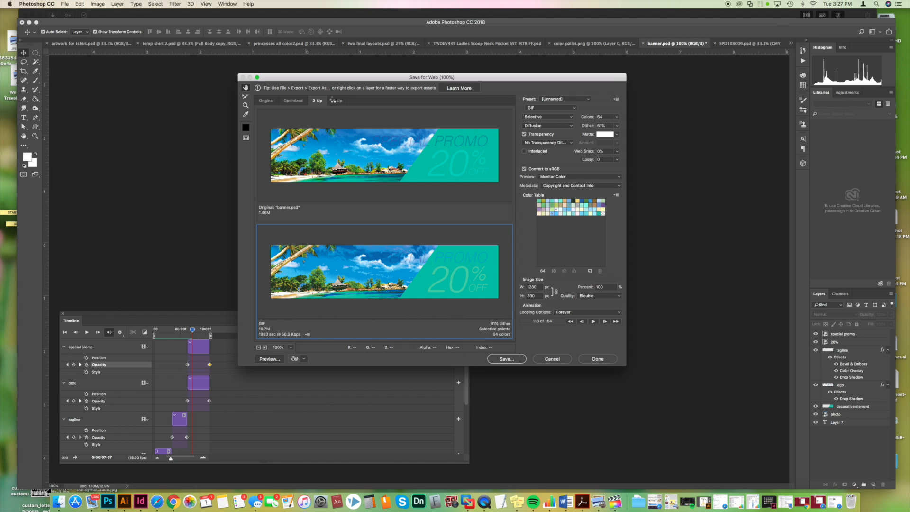
pyautogui.click(336, 101)
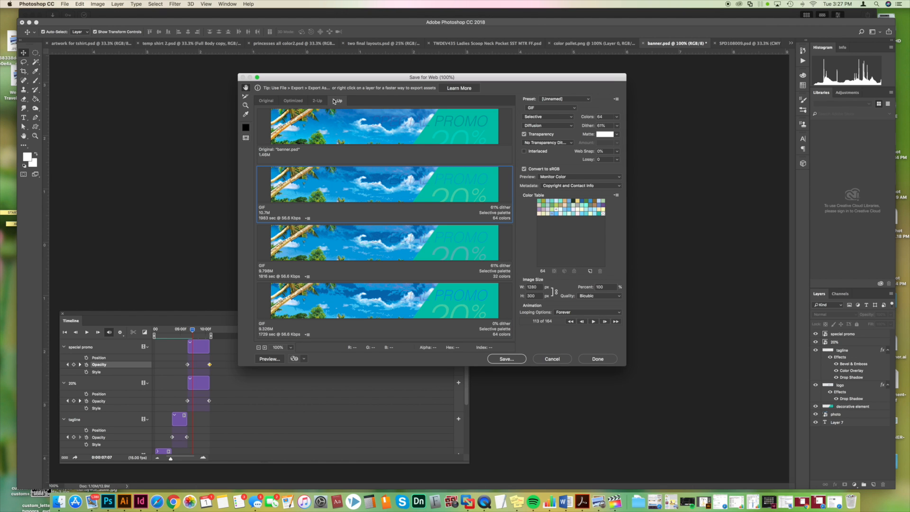